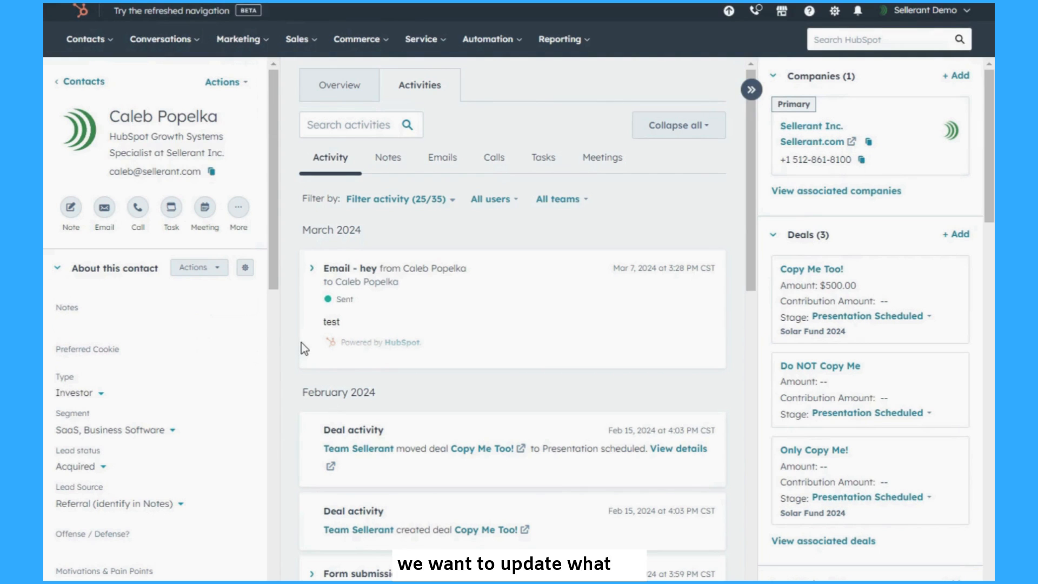
- Look through the available Preferred Cookie choices on the contact record
click(129, 363)
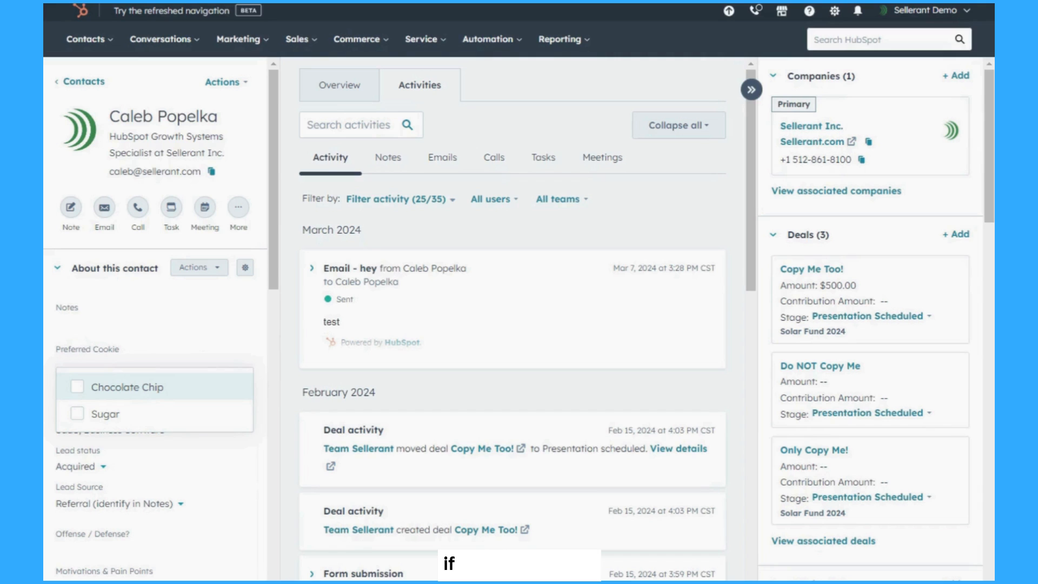
key(Down)
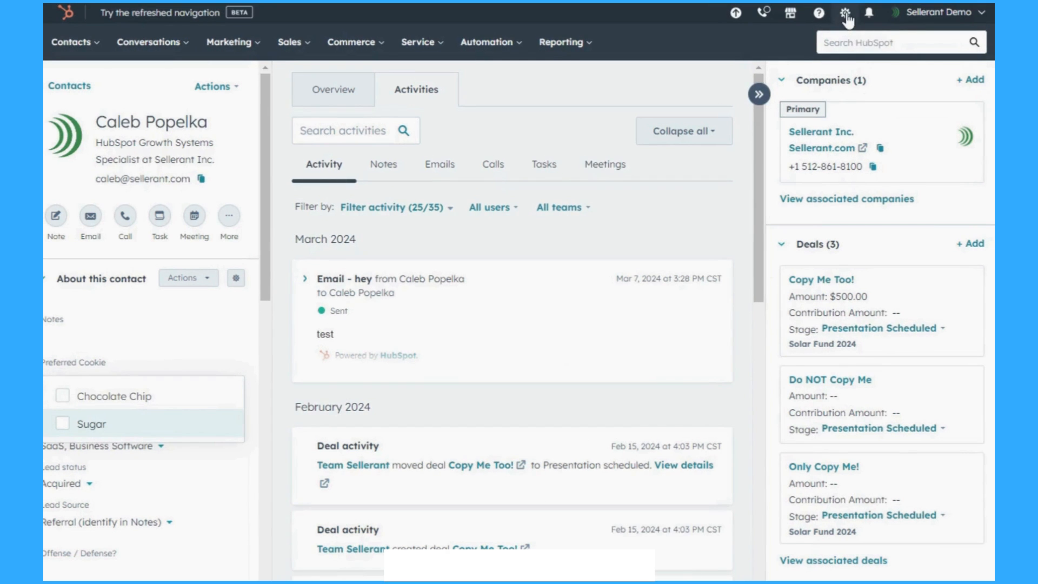
- Open the account settings and go to the Properties page under Data Management
click(846, 15)
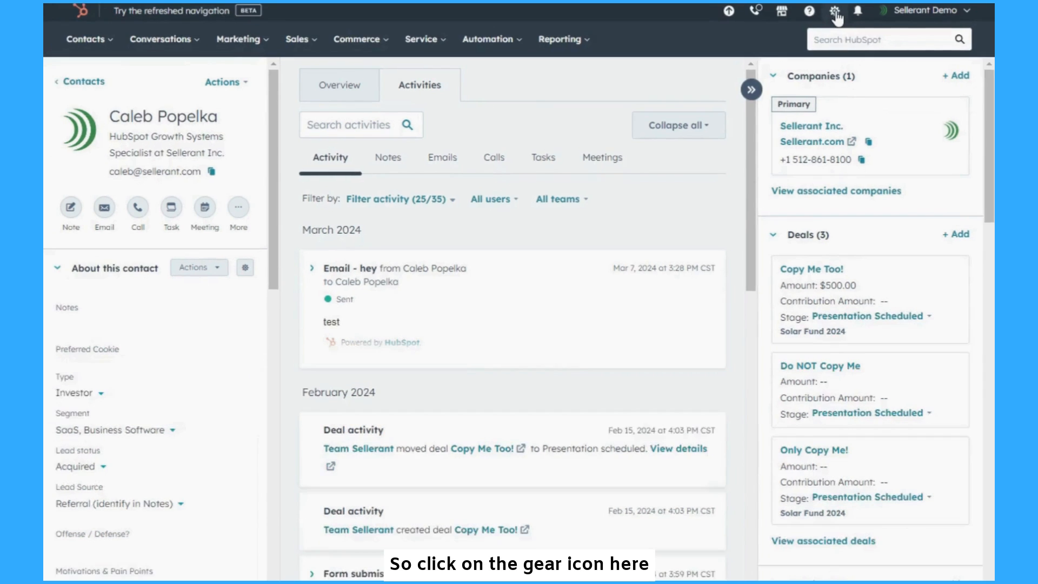
drag(208, 174, 216, 309)
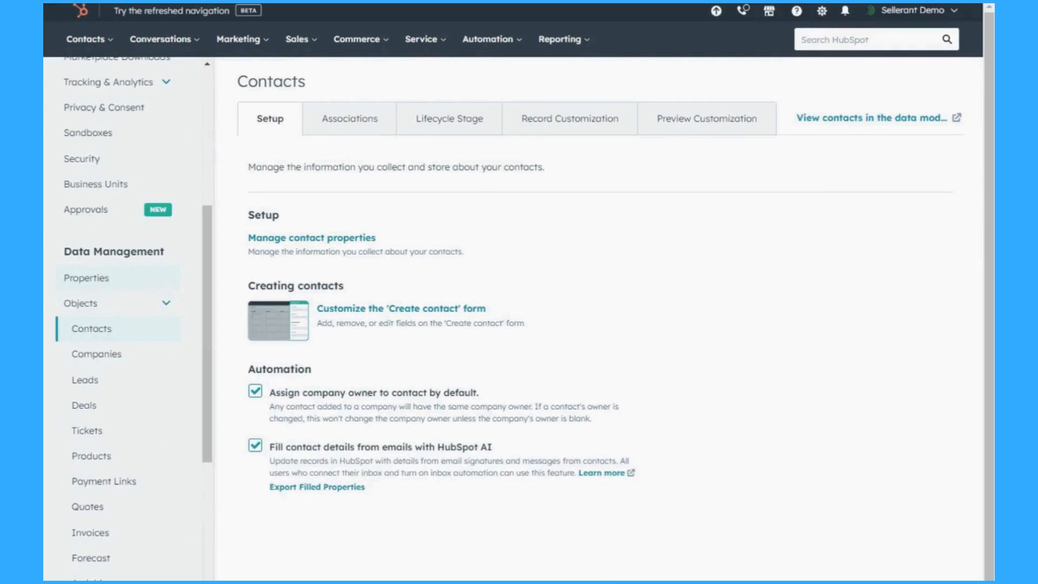
click(86, 277)
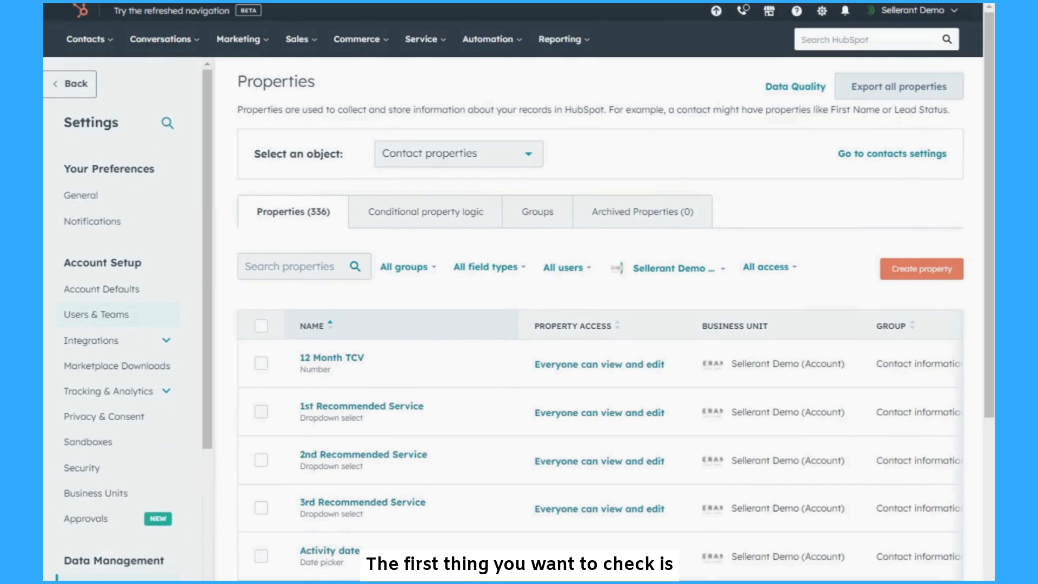
- Set the properties list to Contact properties and filter it to the Multiple checkboxes field type
drag(254, 154, 348, 156)
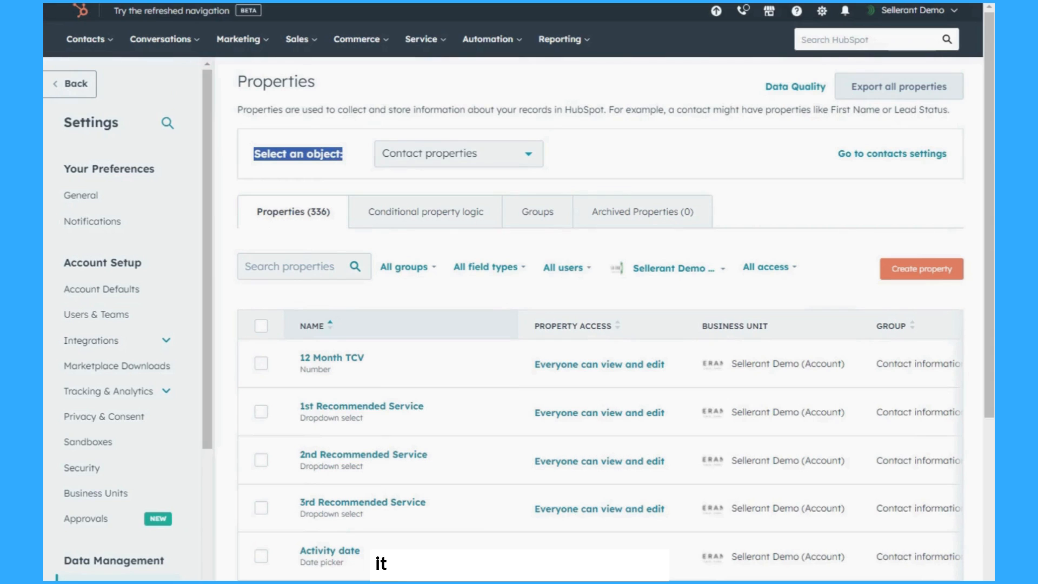
click(427, 157)
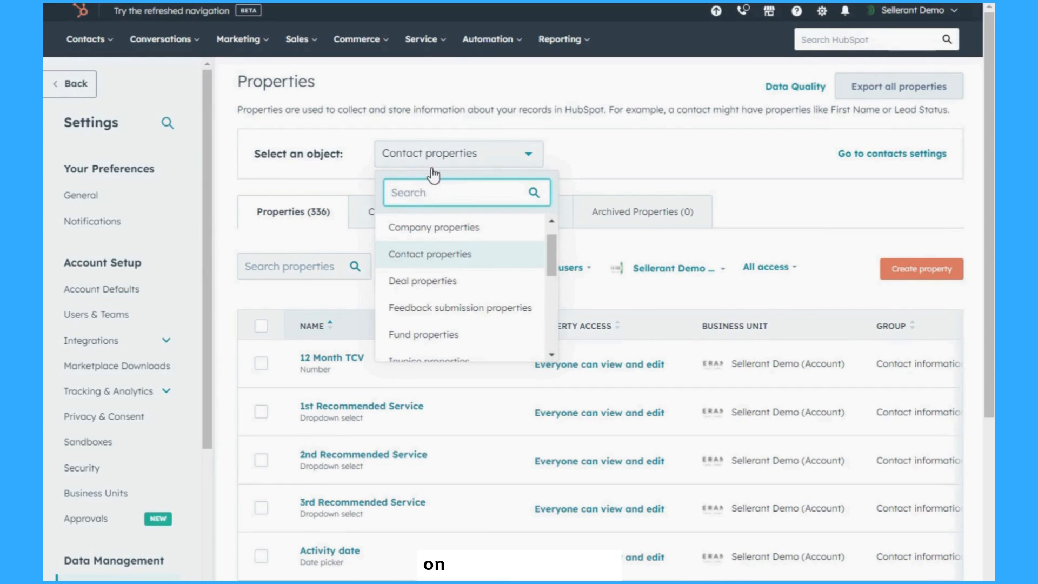
click(432, 257)
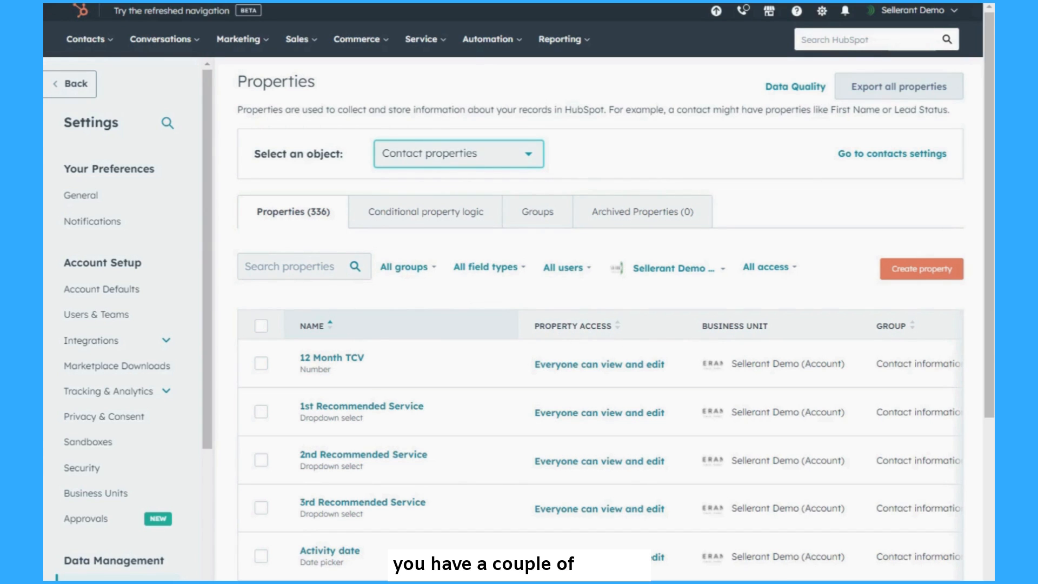
click(500, 278)
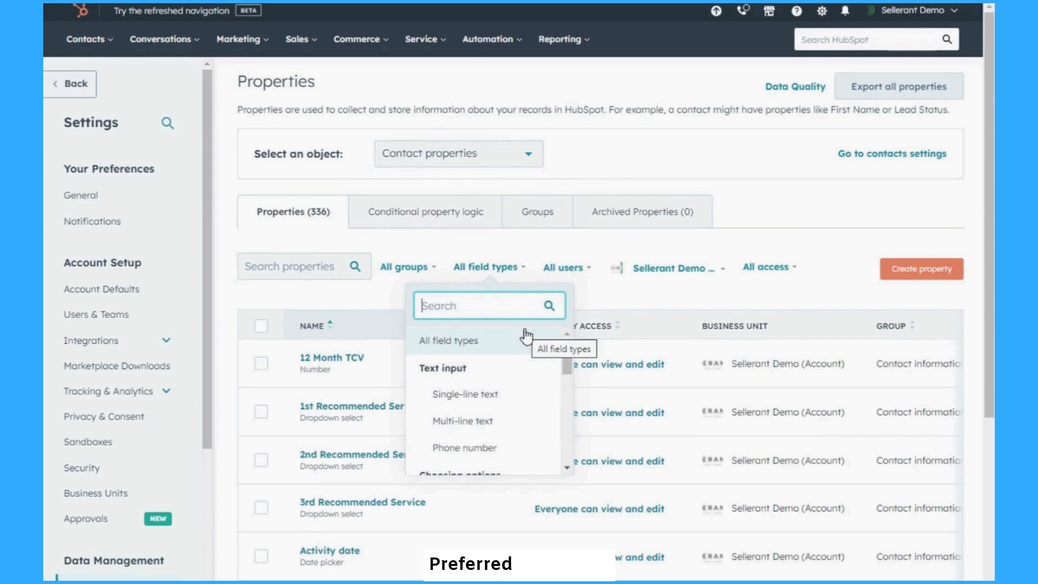
drag(569, 364, 571, 400)
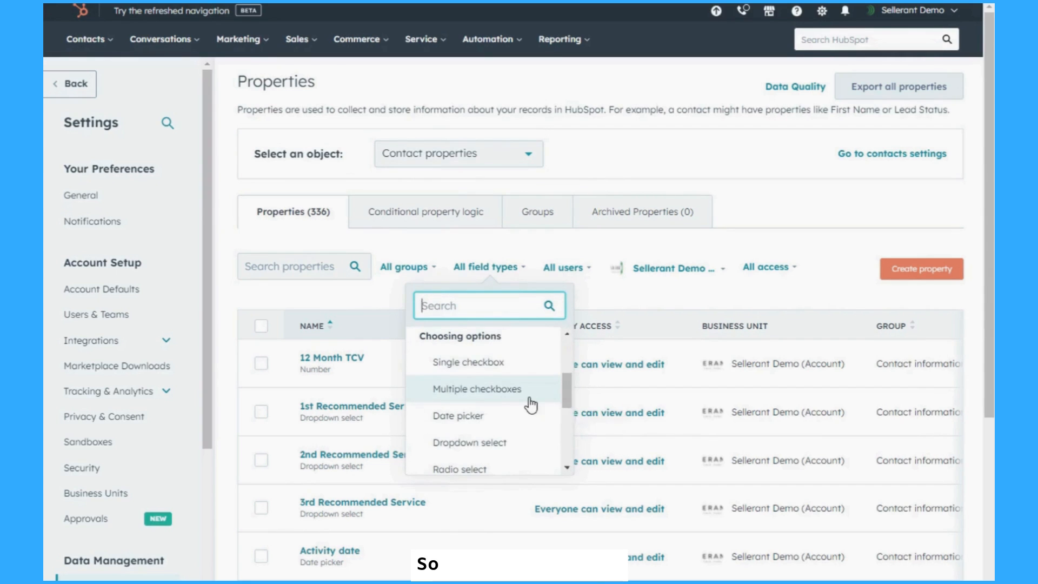
click(530, 403)
scroll(578, 319, down, 5)
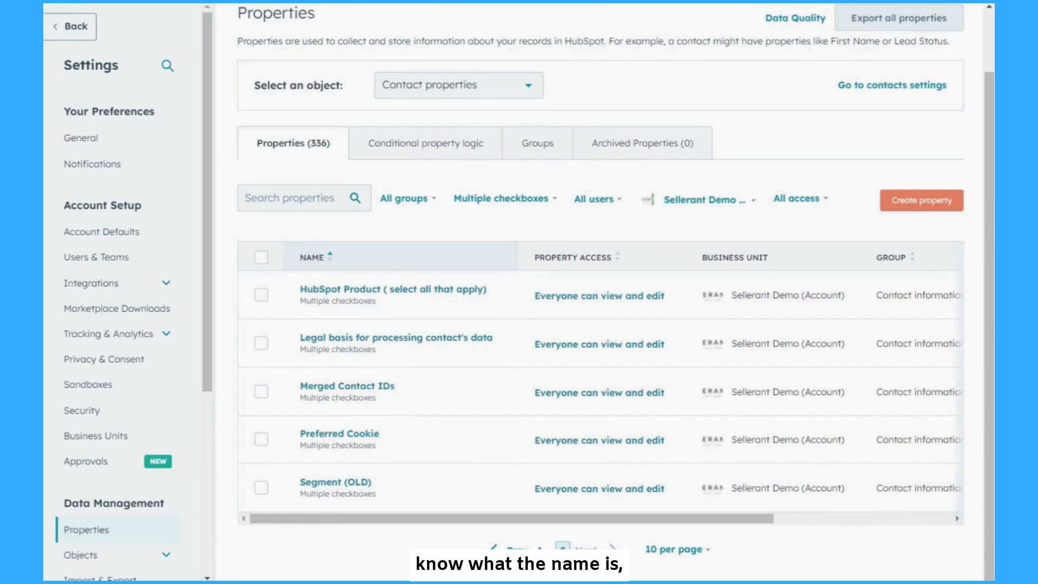
- Search the properties for "pre" and open the Preferred Cookie property for editing
click(271, 199)
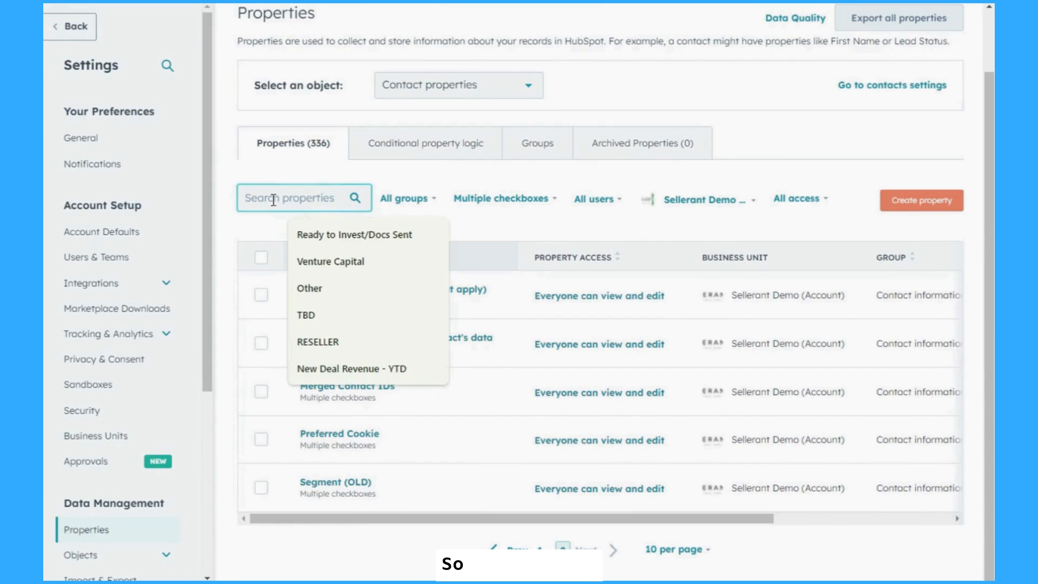
text(pre)
mouse_move(355, 341)
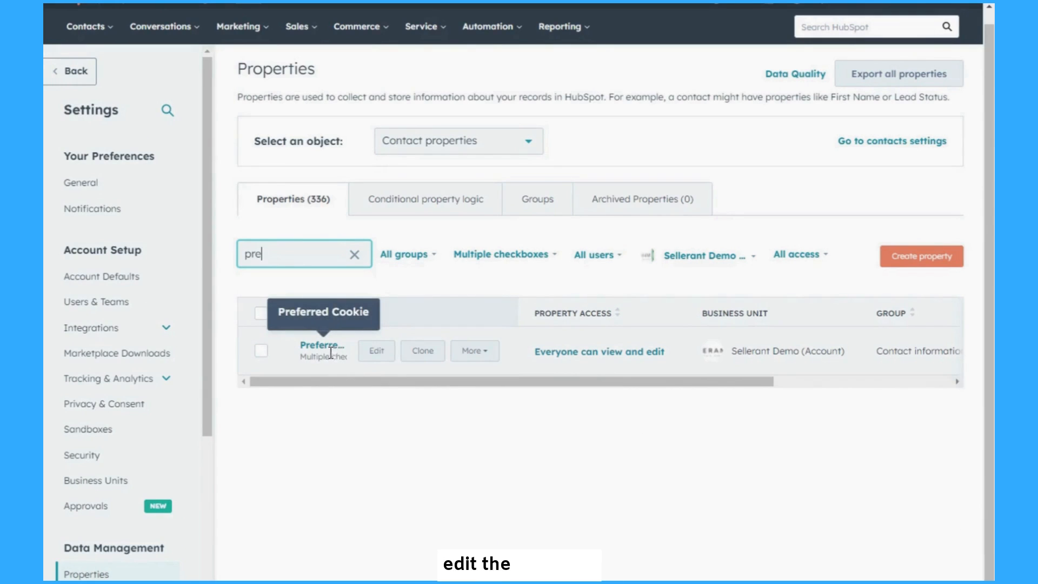
click(377, 366)
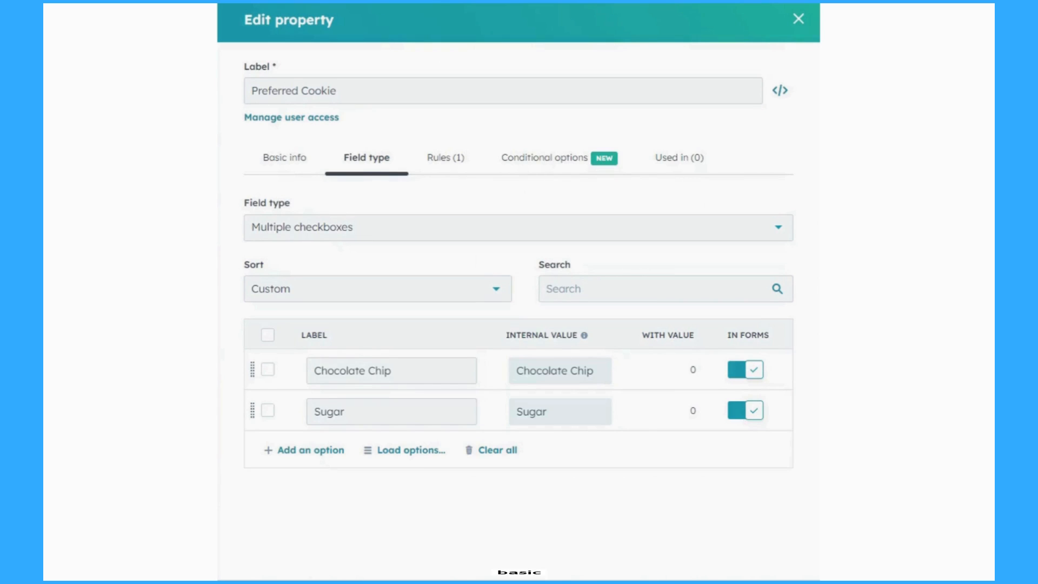
- Review the Preferred Cookie property's basic info, field type, rules, conditional options and where it is used
click(294, 165)
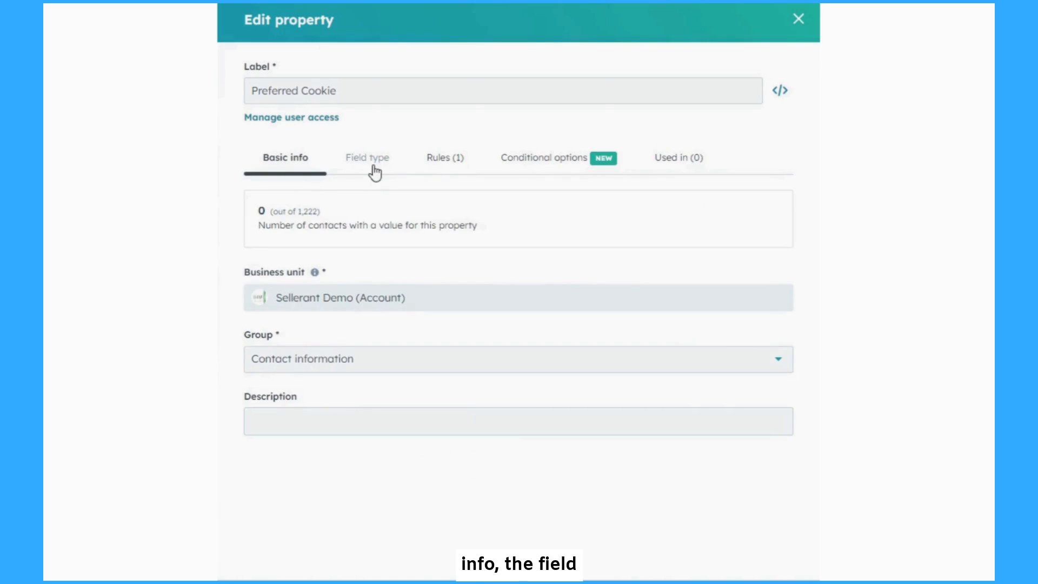
click(374, 171)
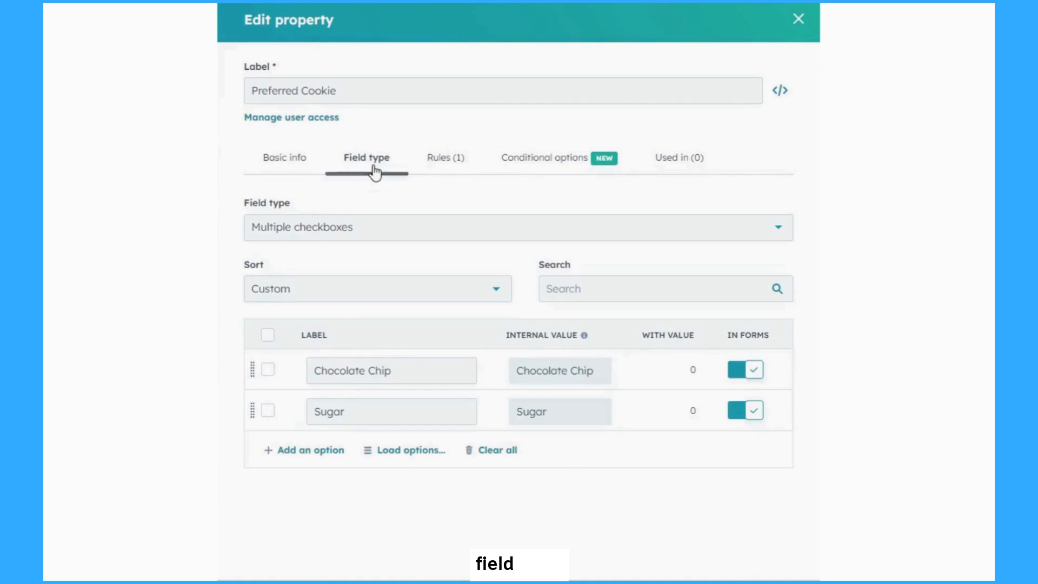
click(441, 173)
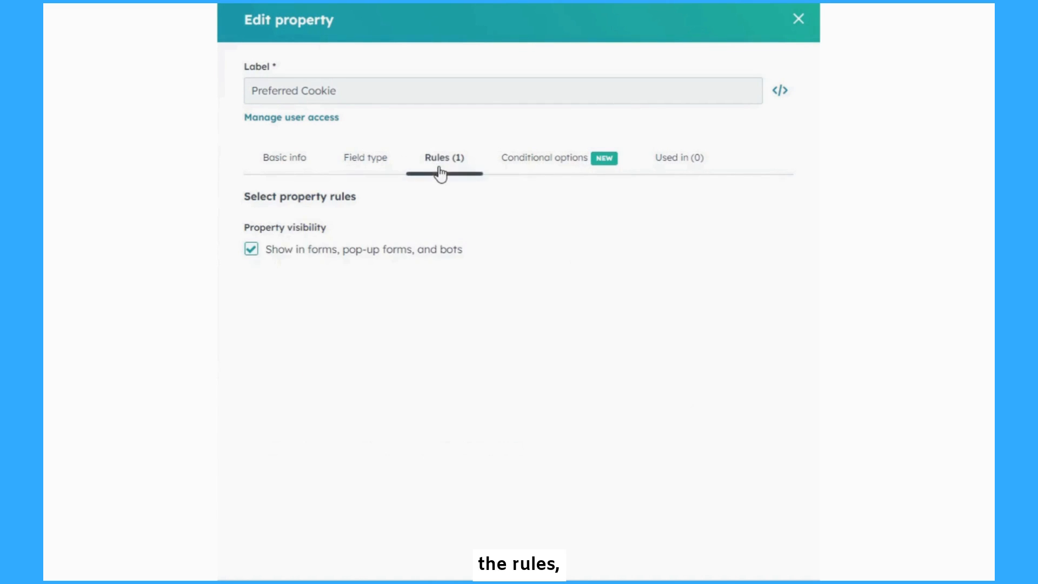
click(561, 165)
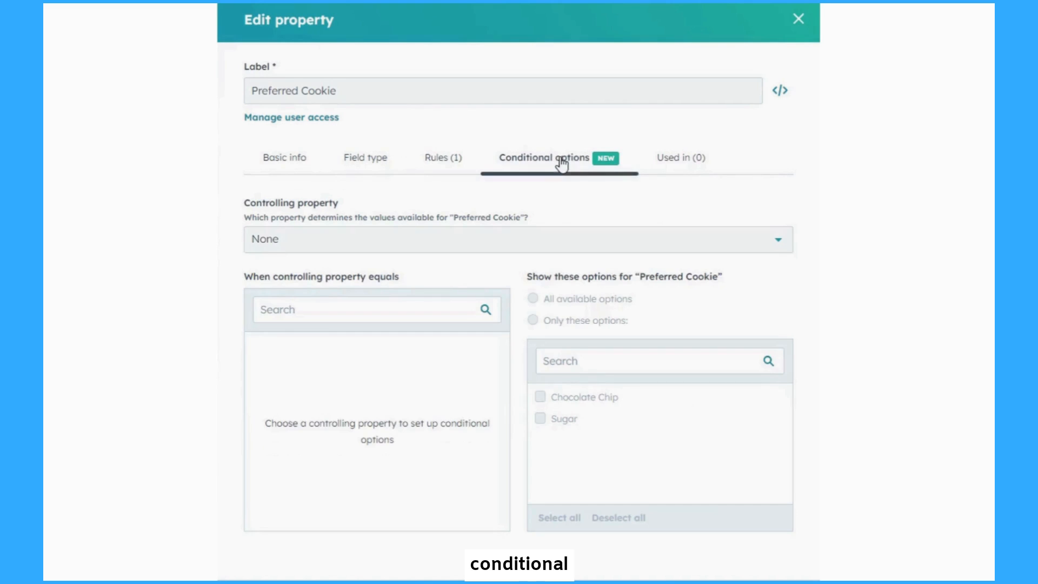
click(666, 165)
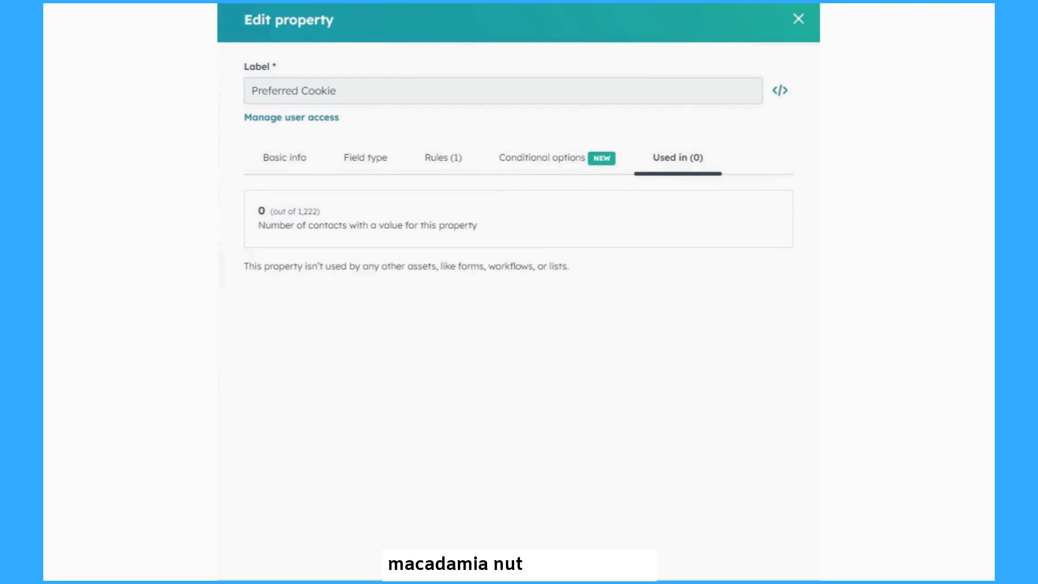
- Add a blank option to the property's field type settings and load the pasted options Gingersnap, Oatmeal Raisin and Red Velvet Cream Cheese
click(348, 167)
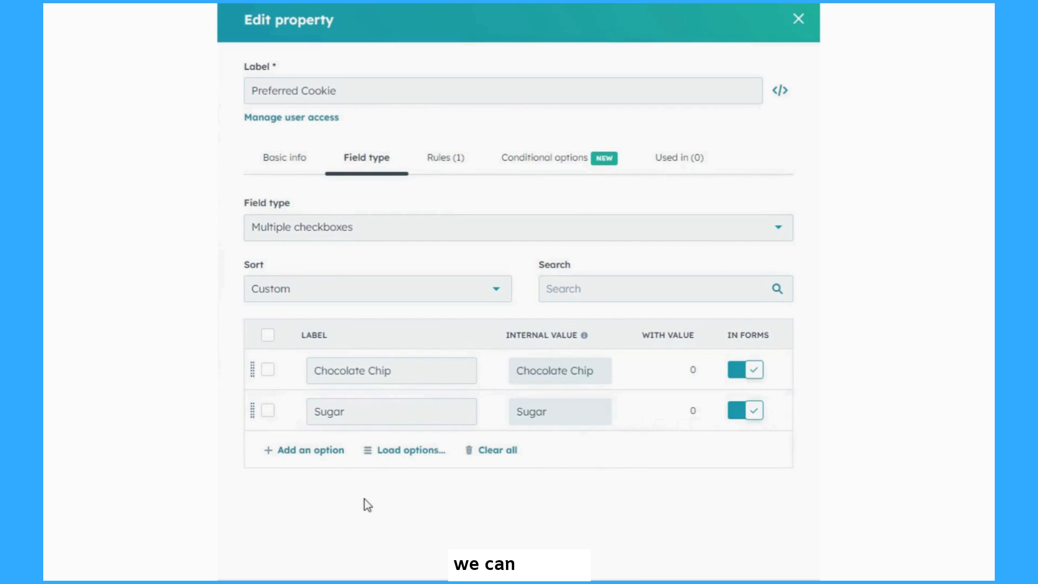
click(327, 451)
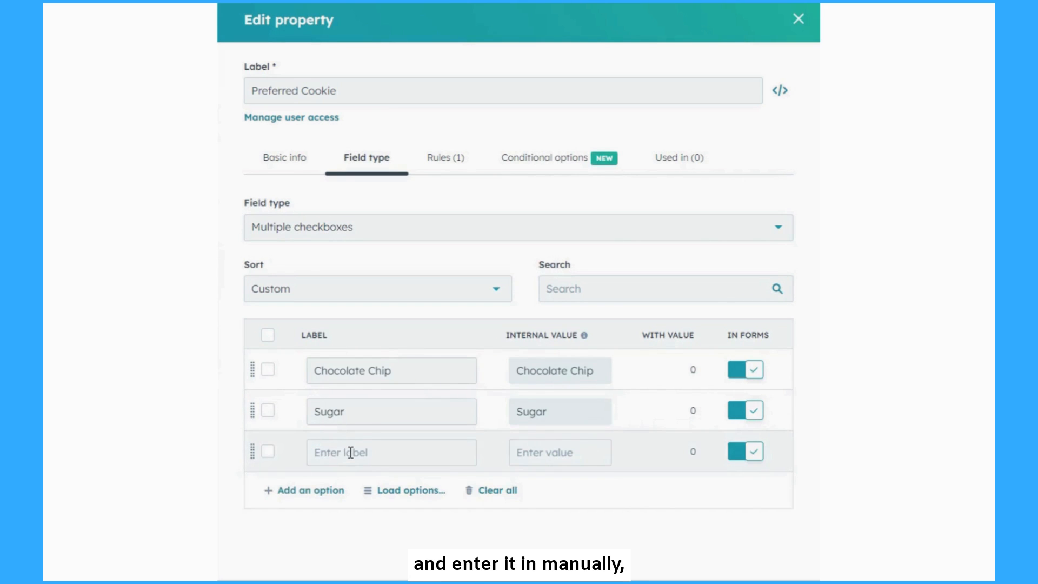
click(397, 494)
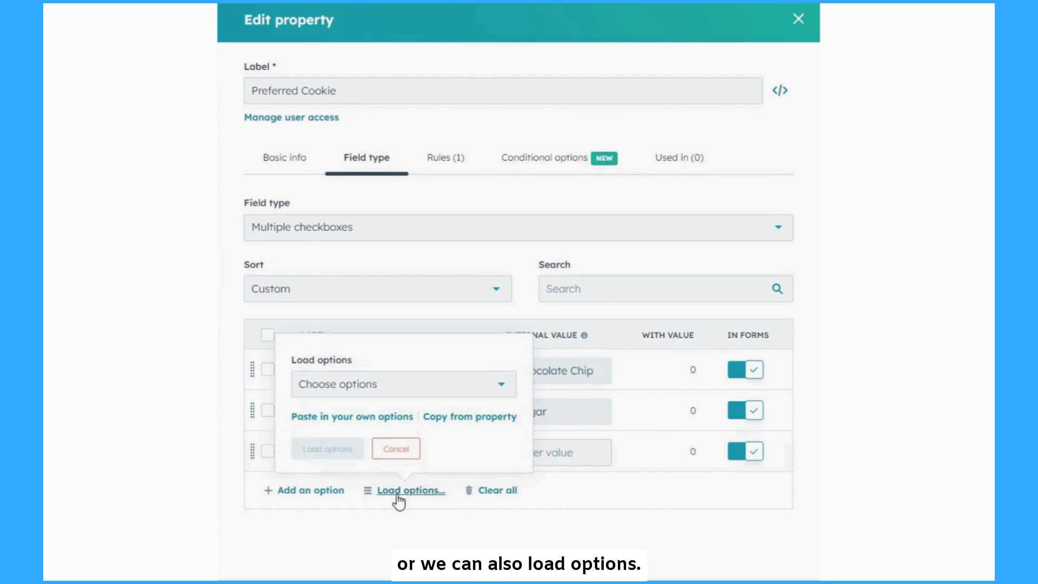
click(342, 417)
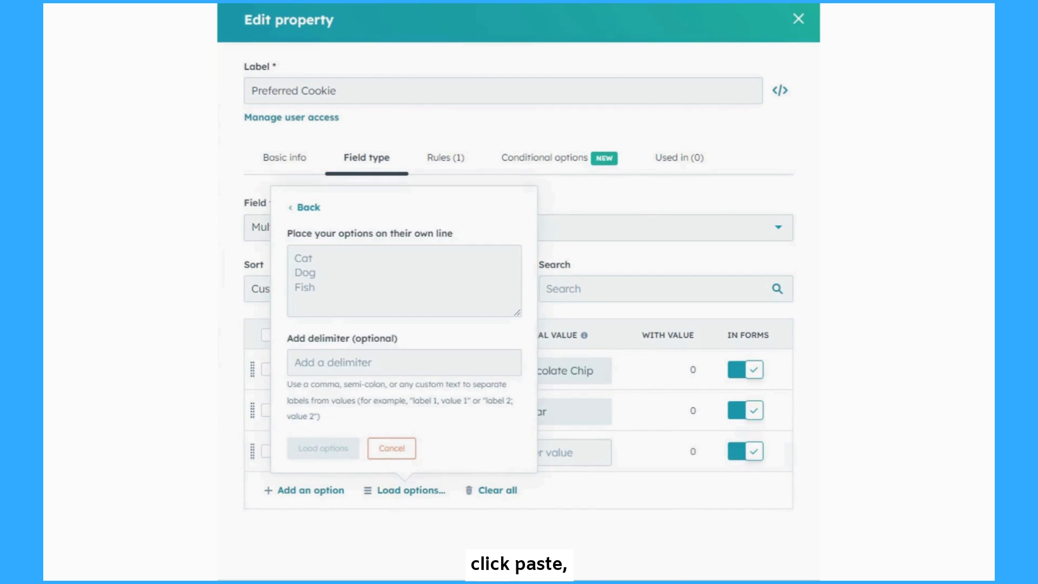
click(297, 260)
text(Gingersnap Oatmeal Raisin Red Velvet Cream Cheese)
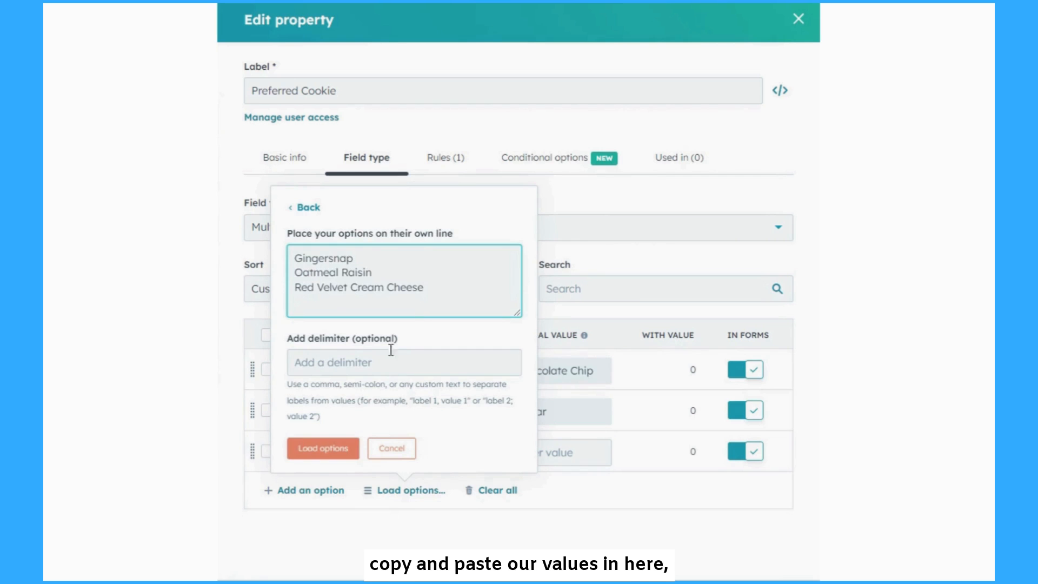
click(324, 451)
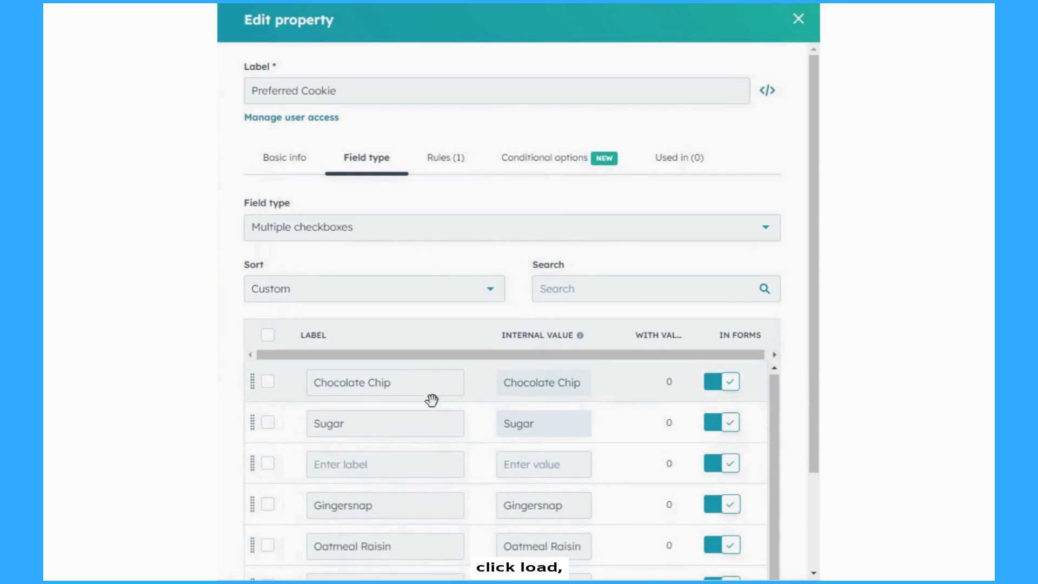
- Load options copied from the Contact object's Lead Status property, review the list, and close the property editor without saving
scroll(431, 400, down, 2)
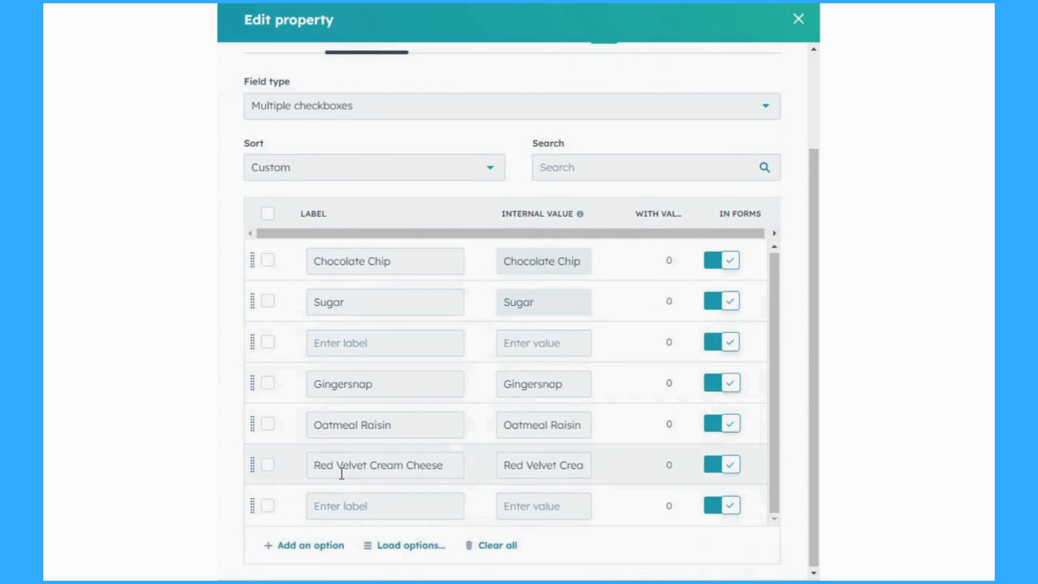
click(408, 546)
click(443, 474)
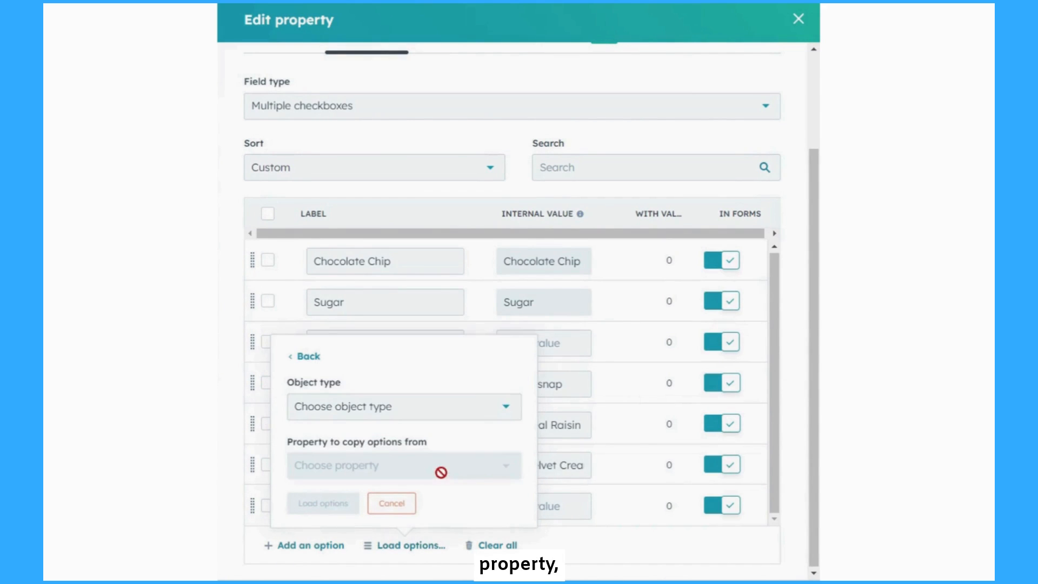
click(362, 421)
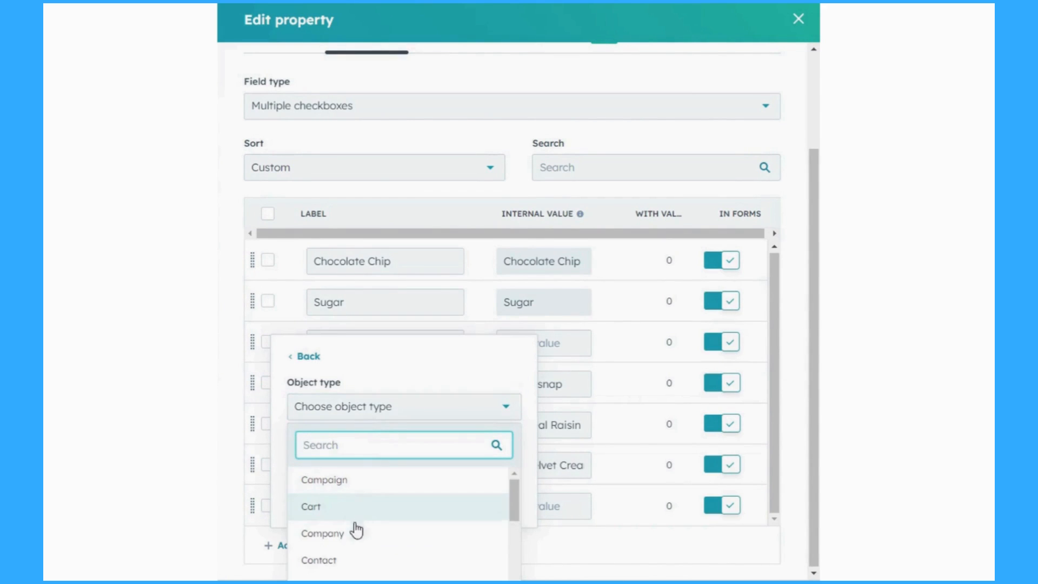
click(353, 560)
click(367, 466)
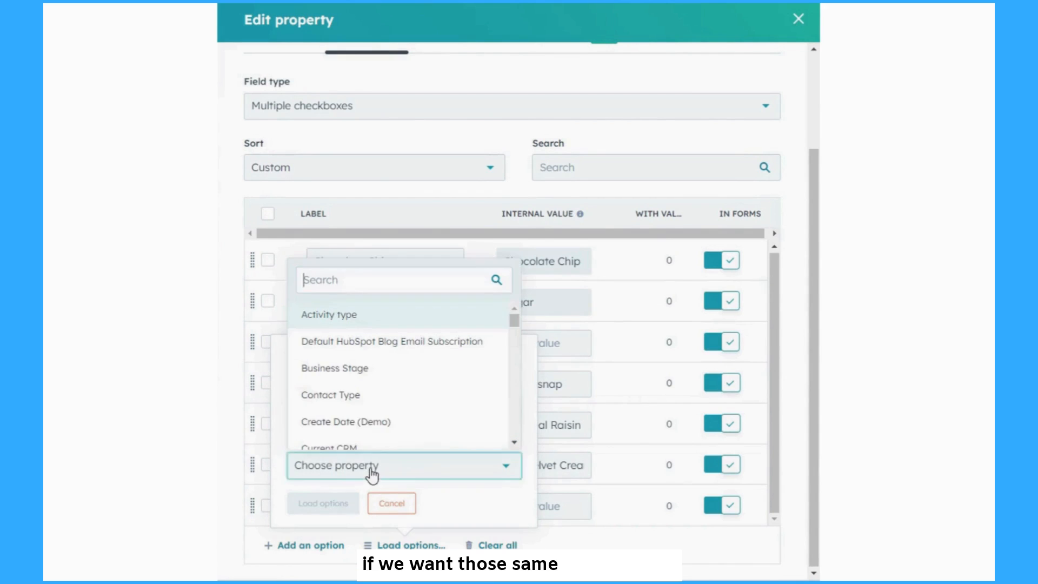
text(lea)
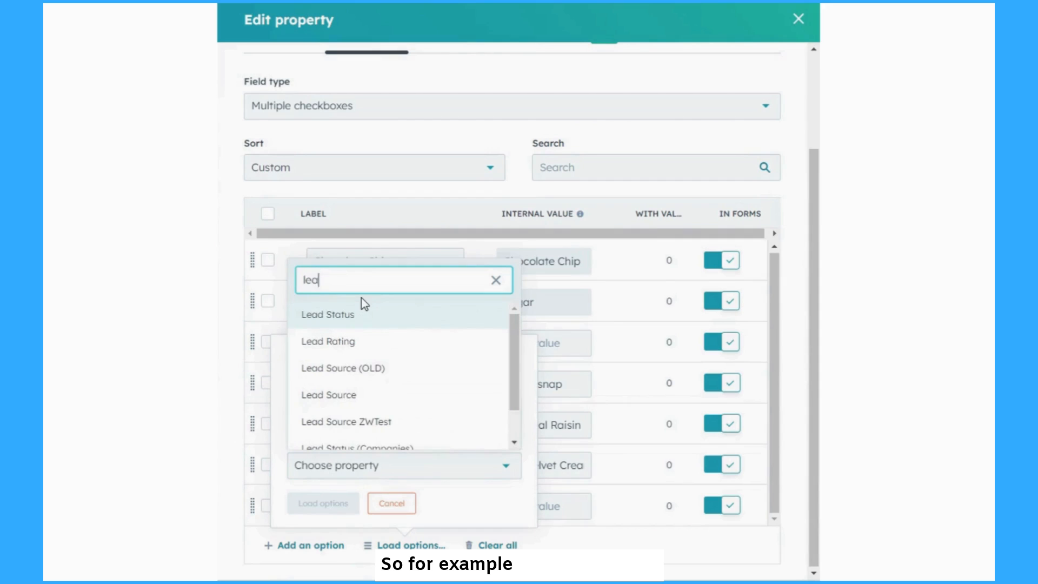
text(d)
click(369, 319)
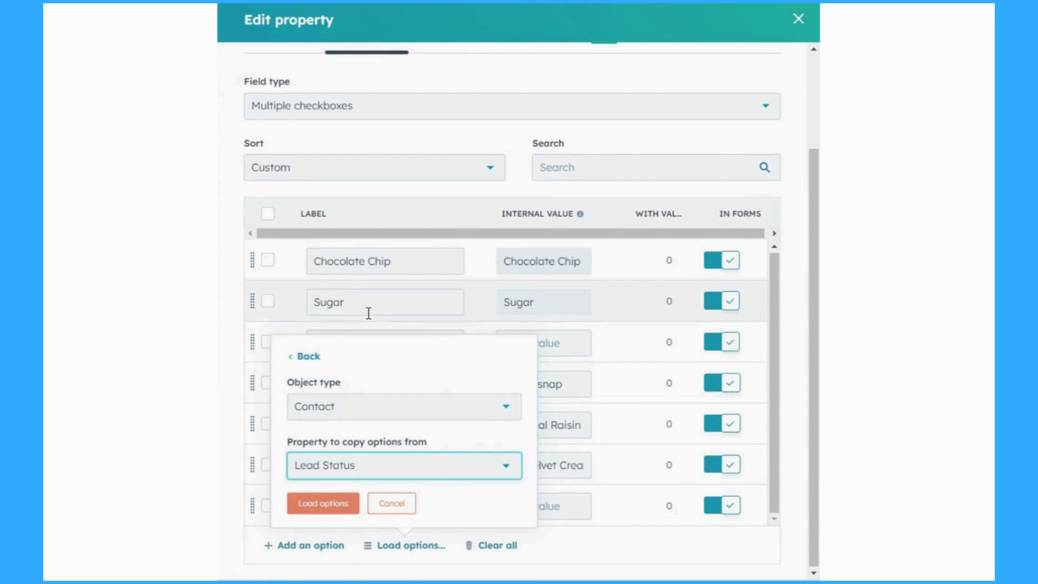
click(339, 503)
scroll(459, 355, down, 3)
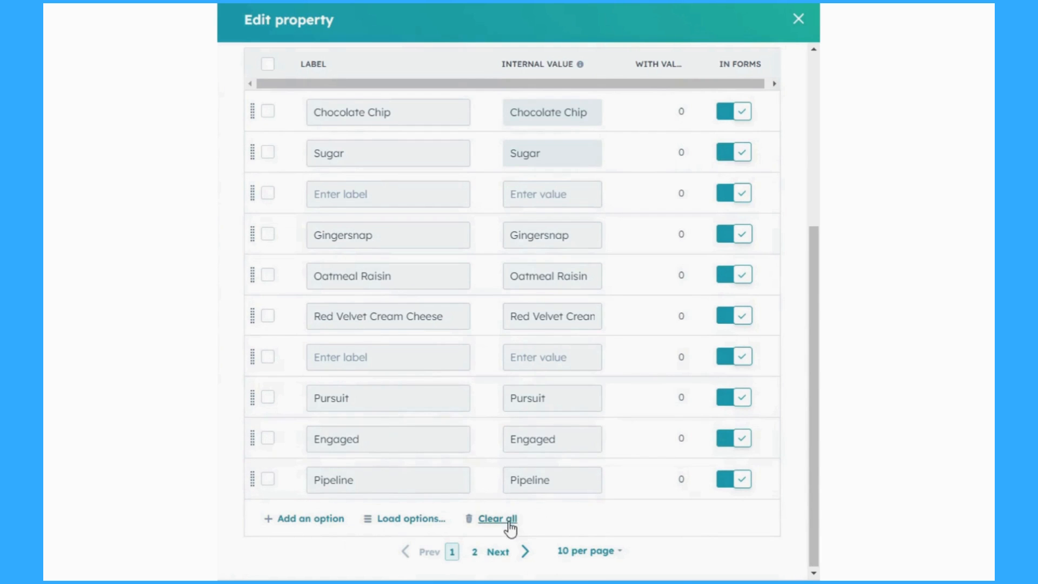
scroll(549, 413, up, 5)
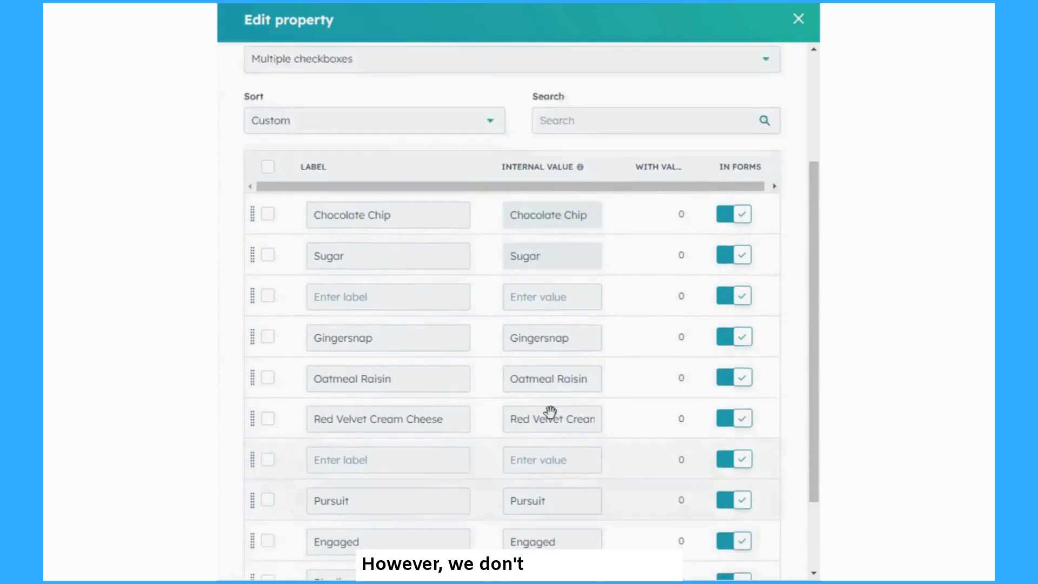
click(796, 19)
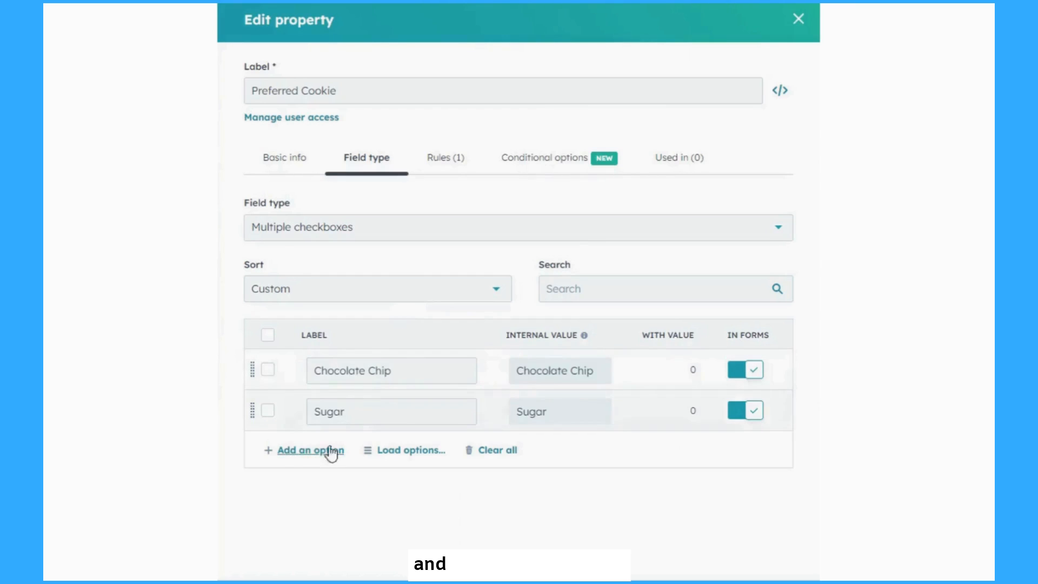
- Add the option "Double Trouble Macadamia Nut Snickerdoodle Surprise" to the Preferred Cookie property and save the property
click(330, 450)
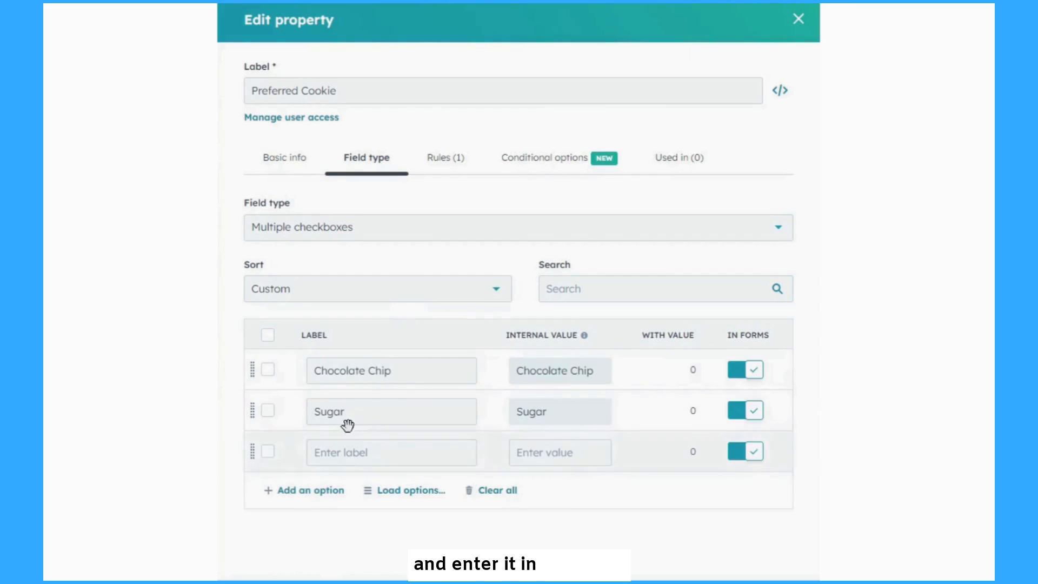
click(354, 454)
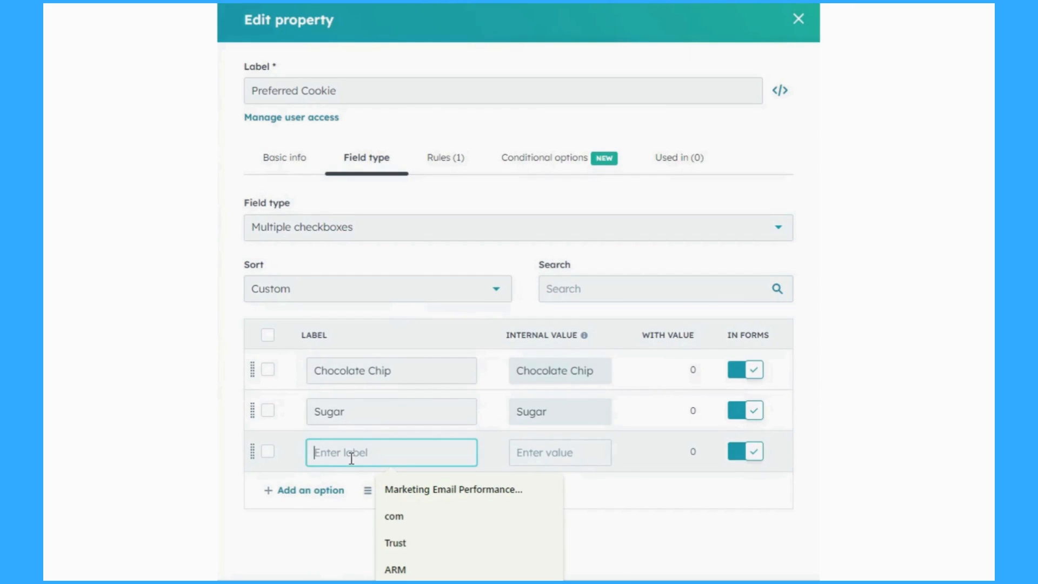
text(Double Troubl)
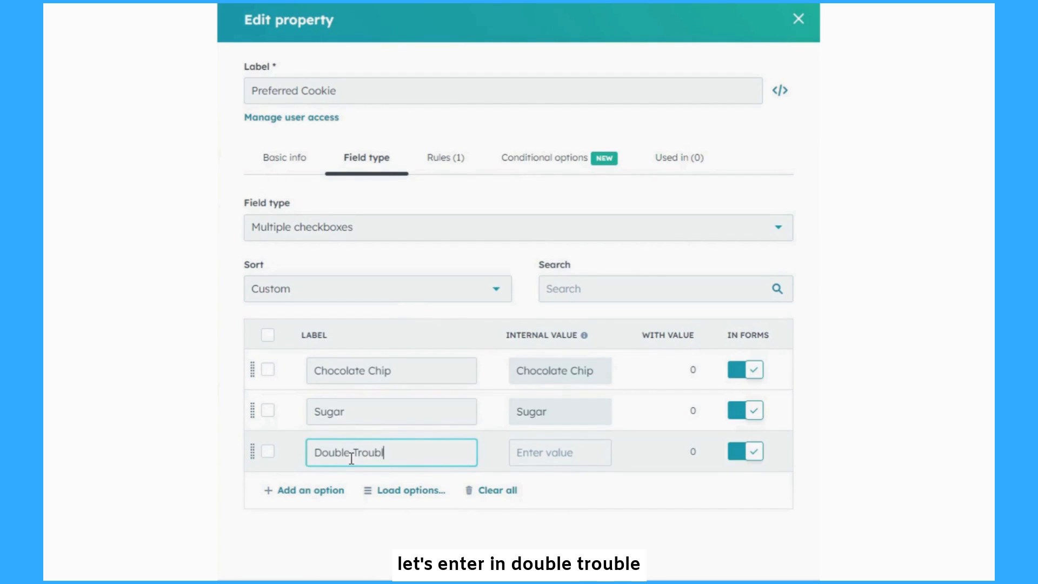
text(e Macadamia )
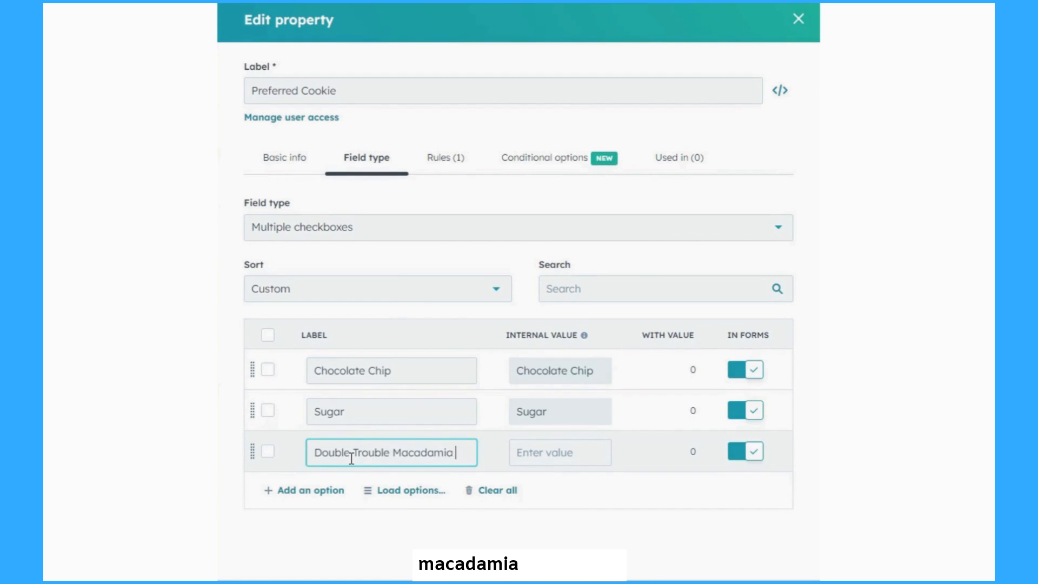
text(Nut Snickerdo)
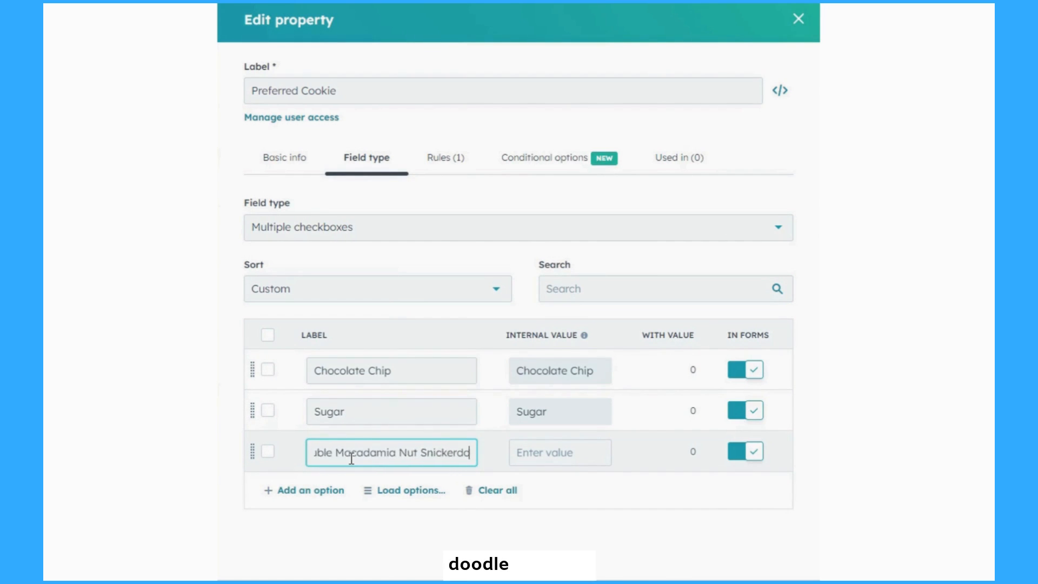
text(odle Sru)
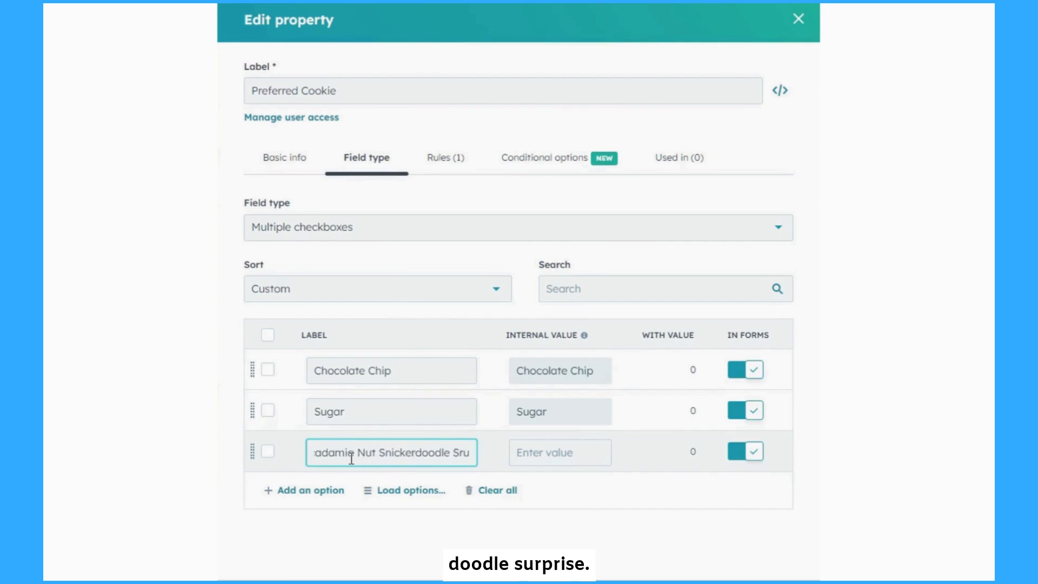
key(BackSpace)
key(BackSpace)
text(urp)
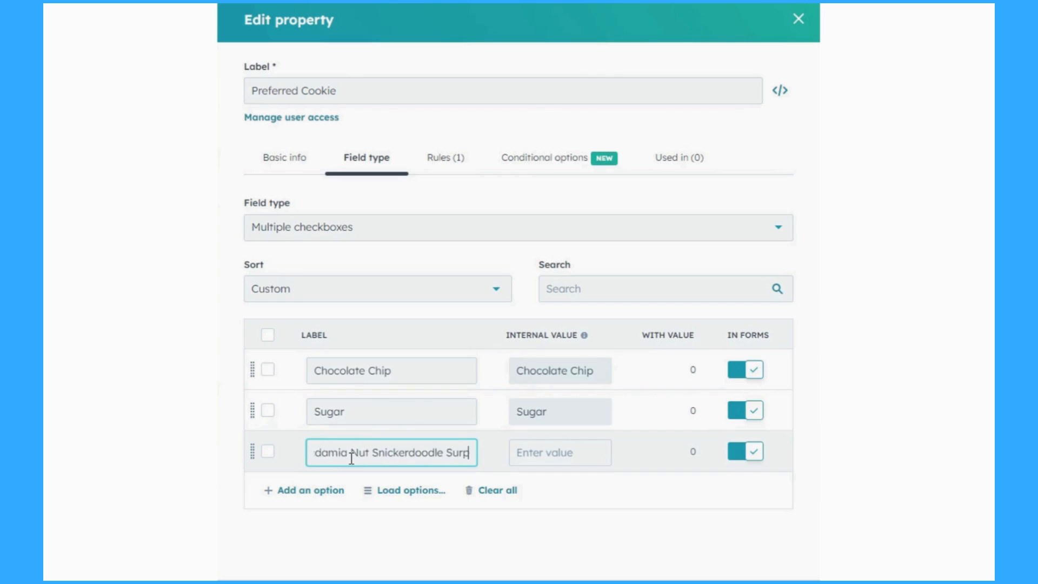
text(rise)
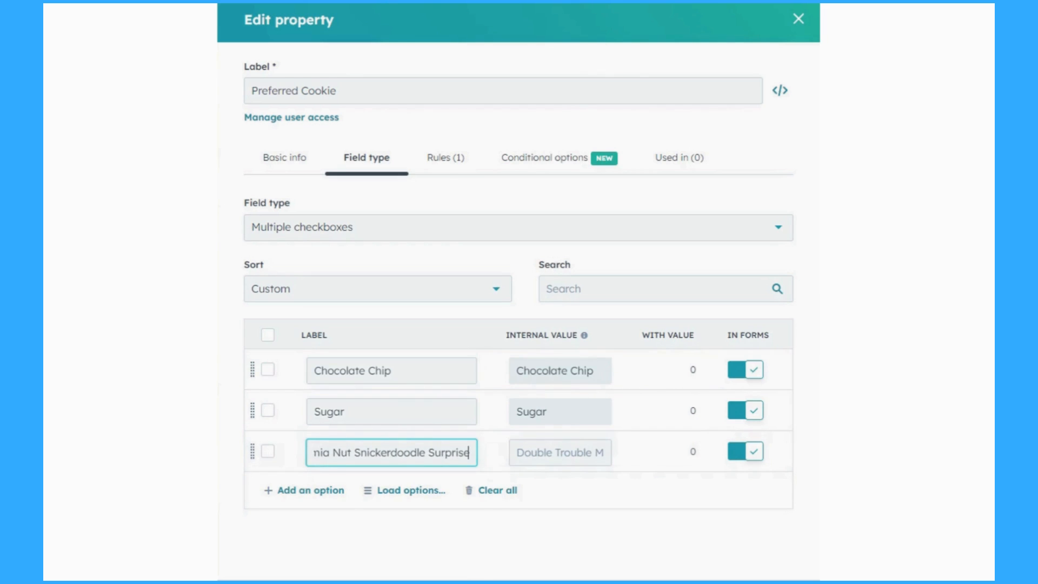
click(461, 535)
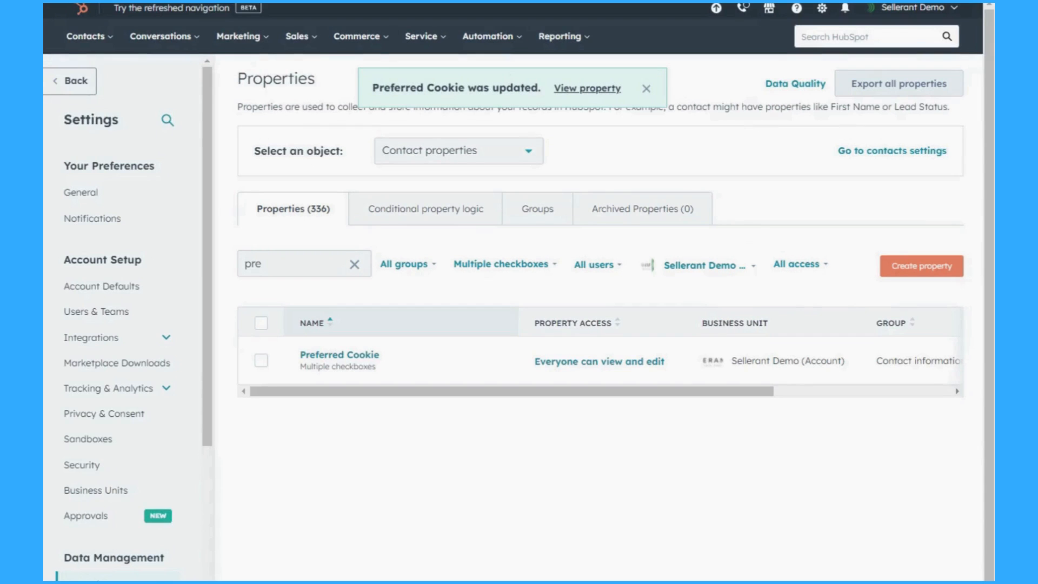
- Open the first recently selected contact from the global search and set its Preferred Cookie to the Double Trouble Macadamia Nut Snickerdoodle Surprise option
click(848, 39)
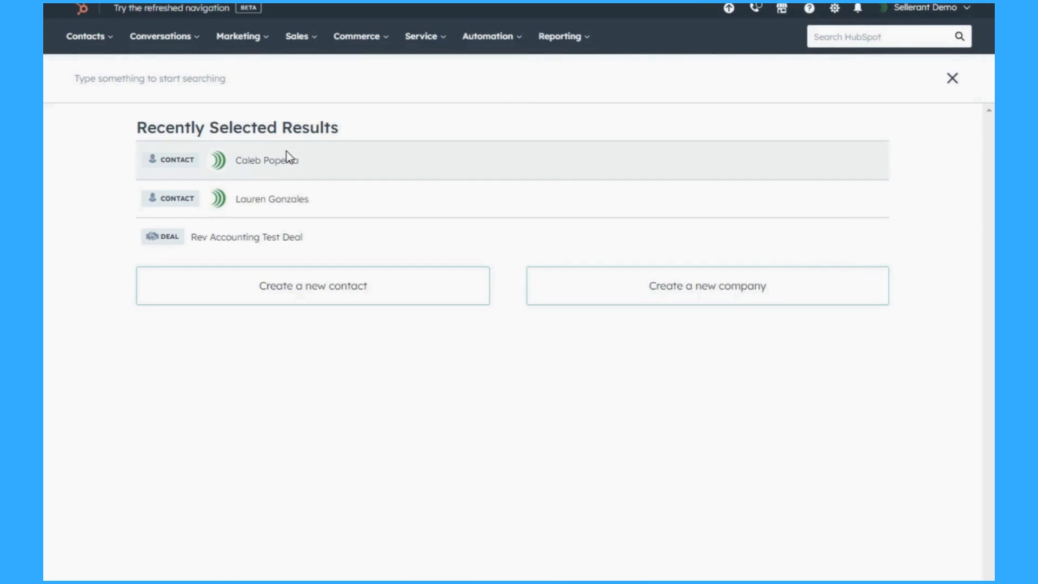
click(287, 159)
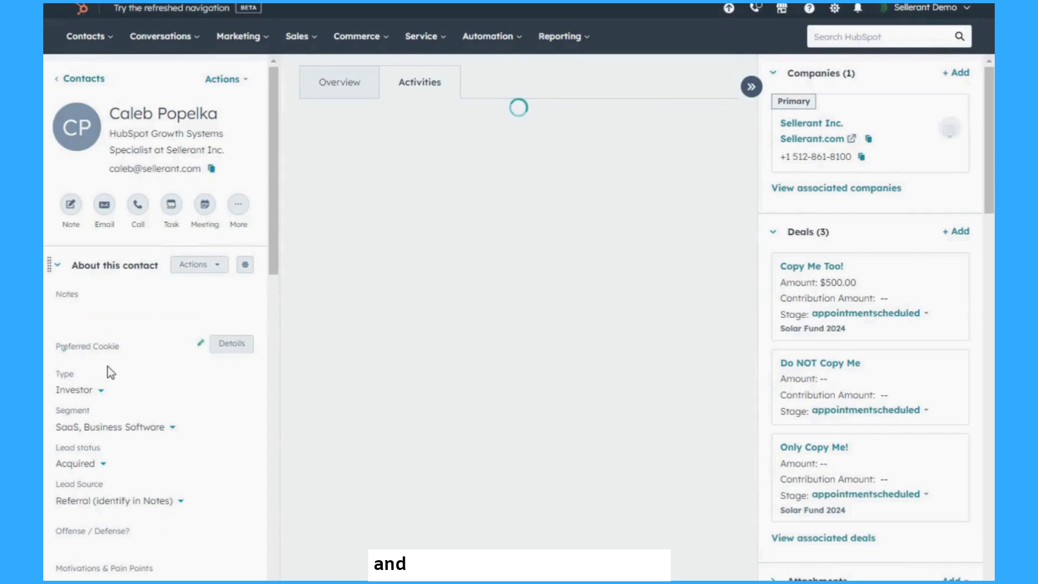
click(98, 357)
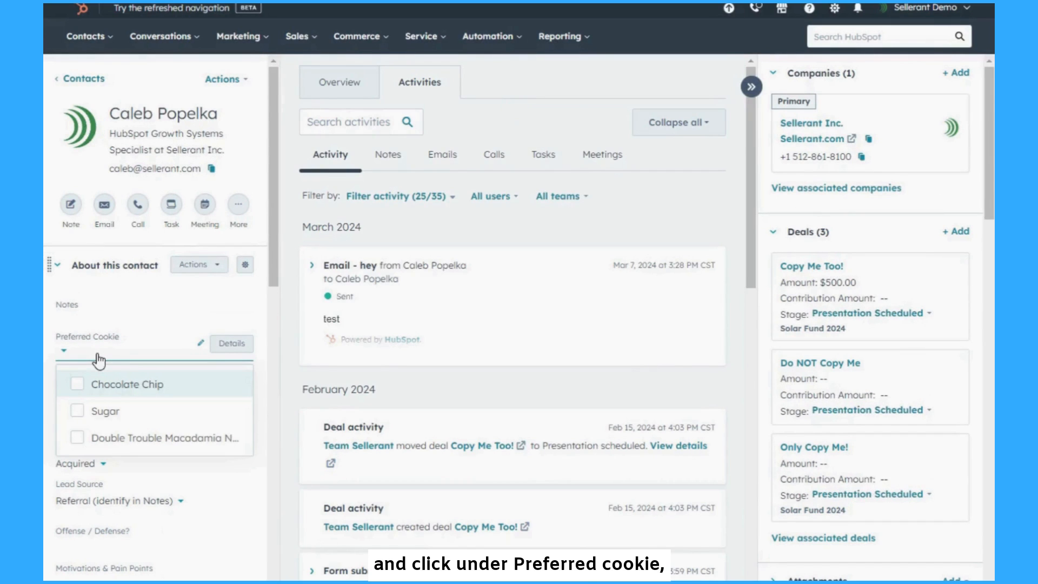
click(108, 448)
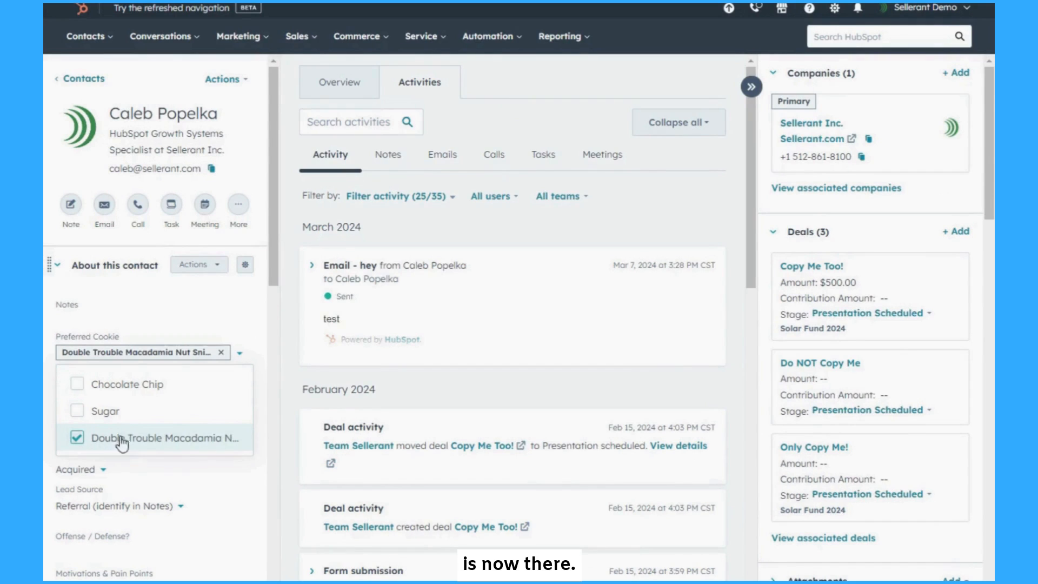
key(Escape)
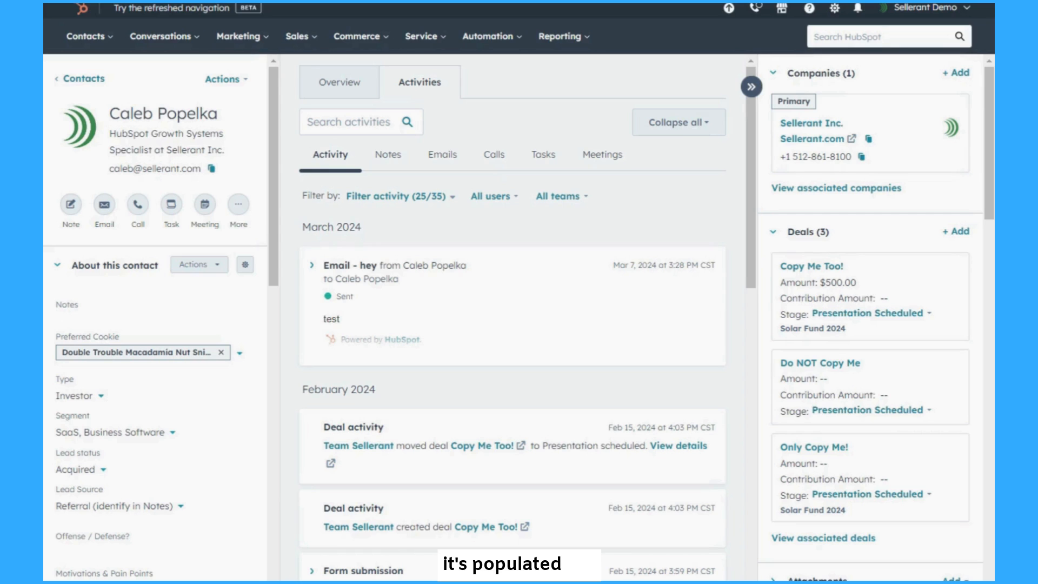
- Return to the contact properties in the settings, search for "pref" and open the Preferred Cookie property for editing
mouse_move(211, 318)
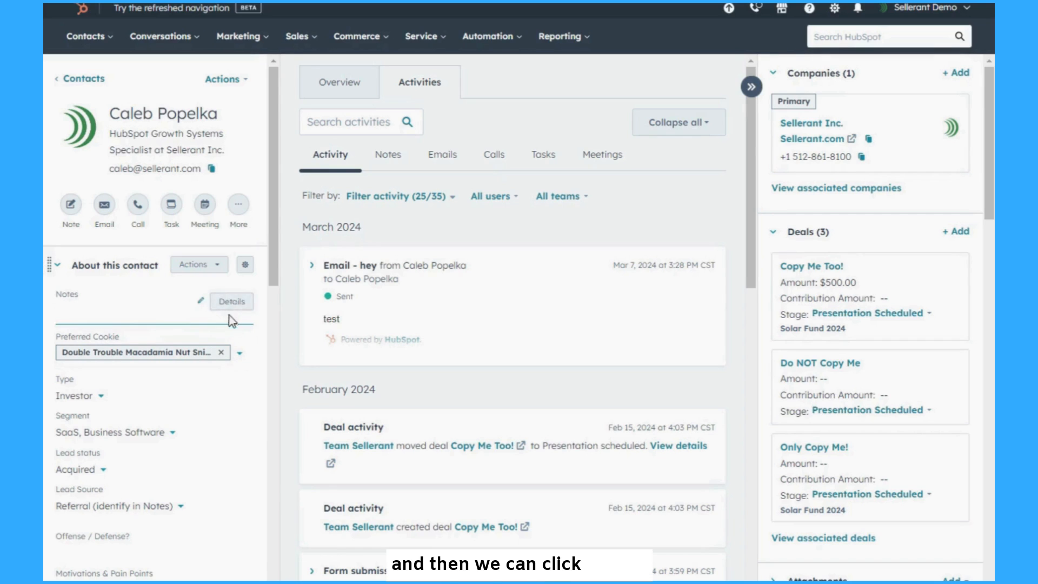
click(835, 10)
scroll(146, 371, down, 3)
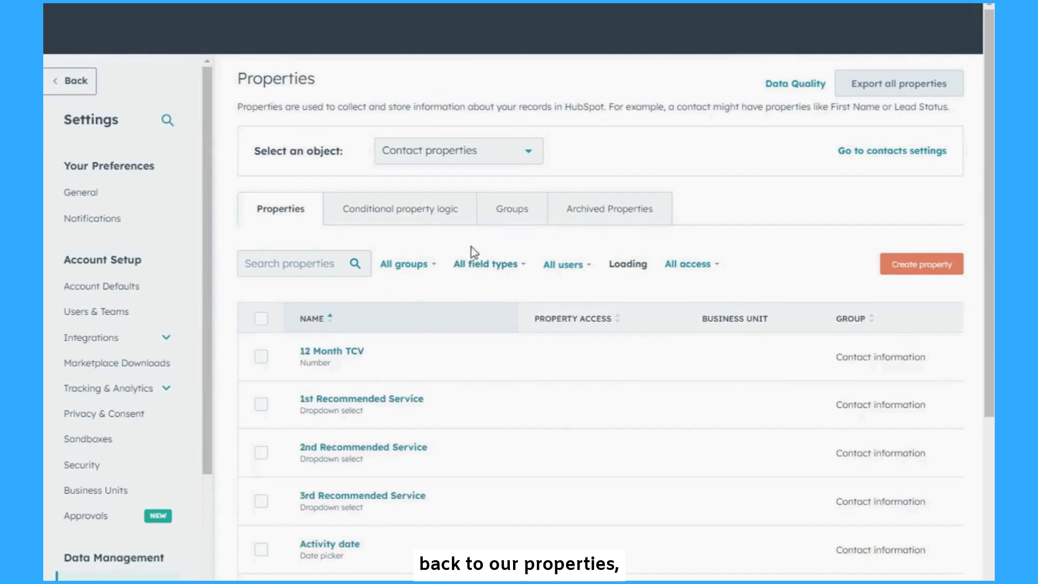
click(297, 263)
text(pref)
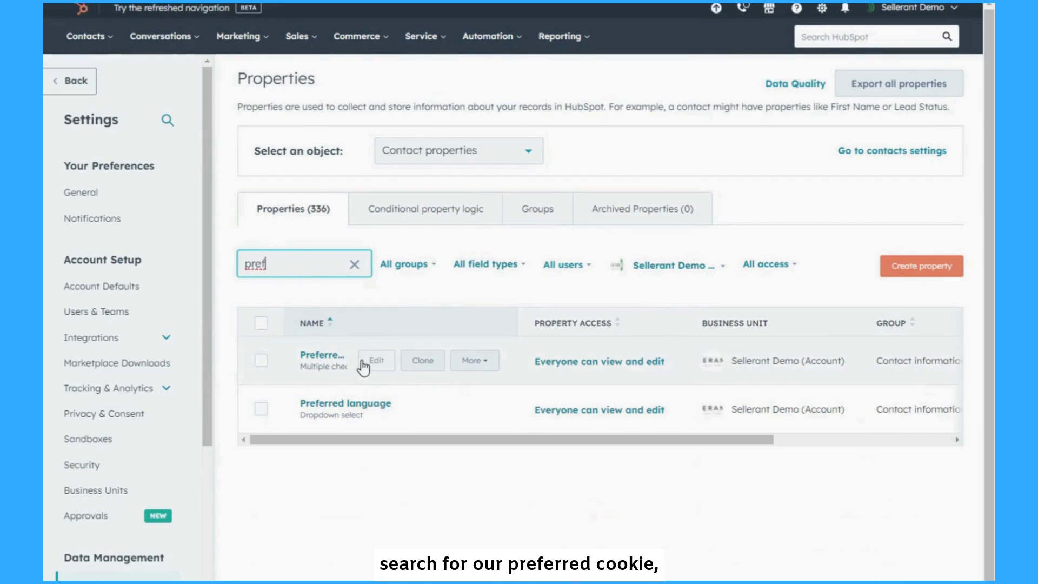
click(362, 361)
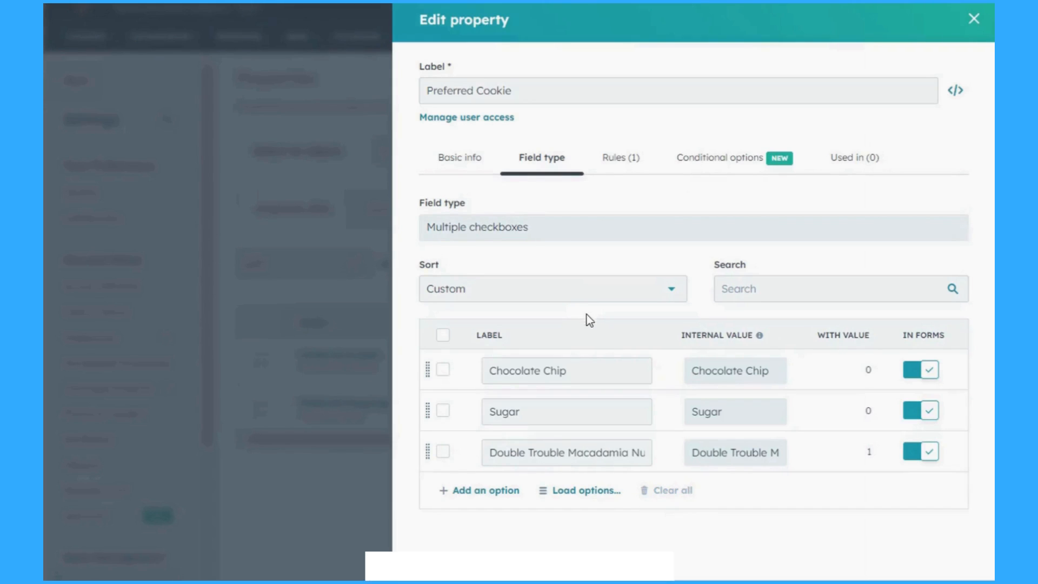
- Try to delete the Double Trouble Macadamia Nut Snickerdoodle Surprise option, then deselect it and close the property editor
click(442, 452)
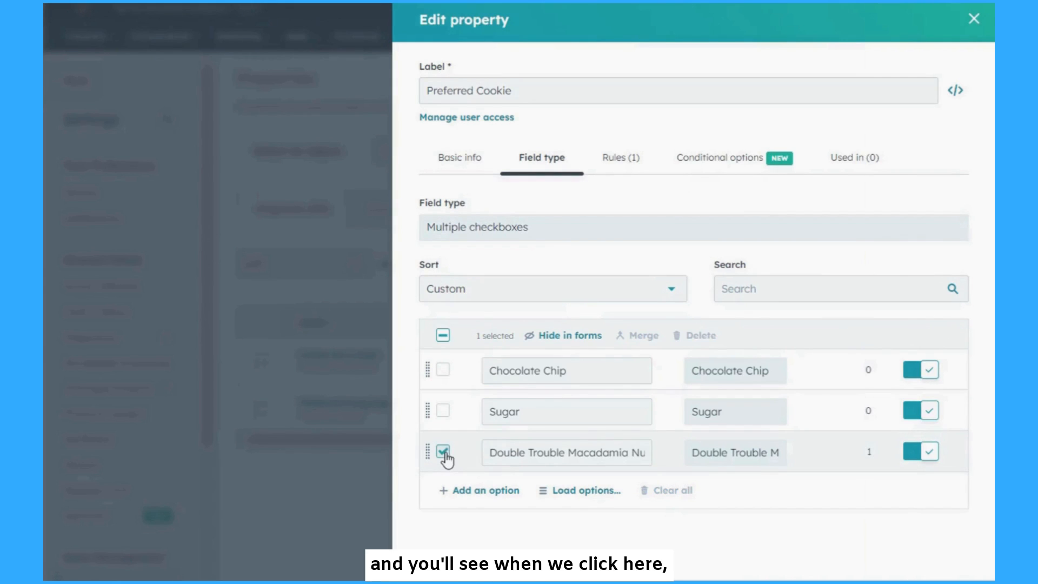
click(699, 336)
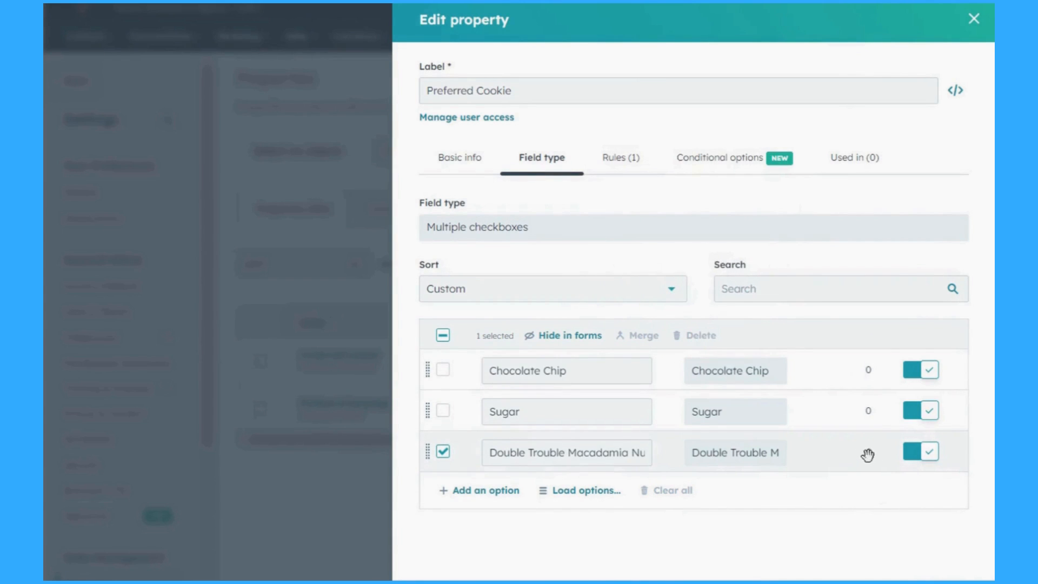
click(448, 455)
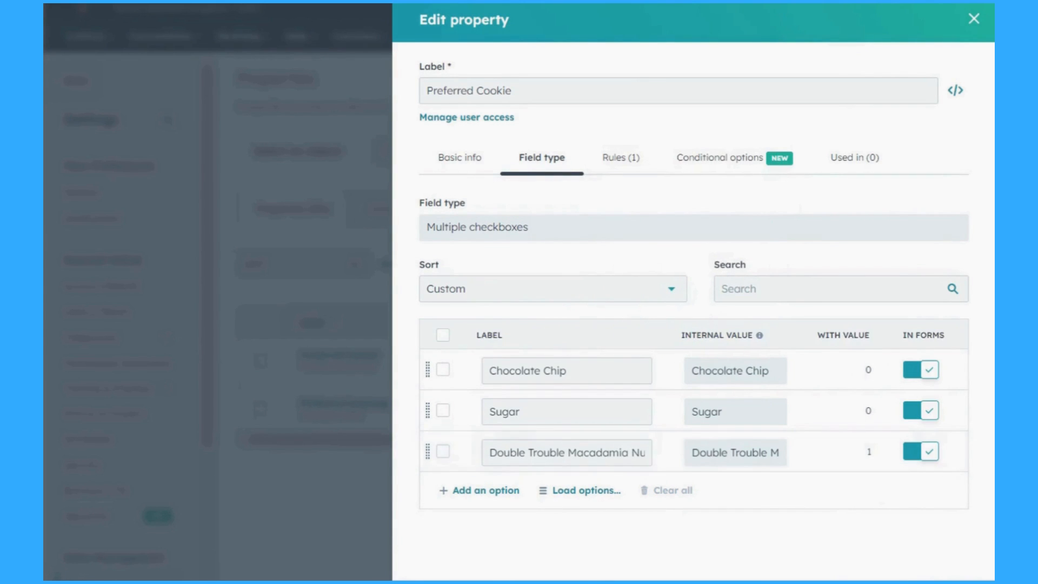
click(497, 582)
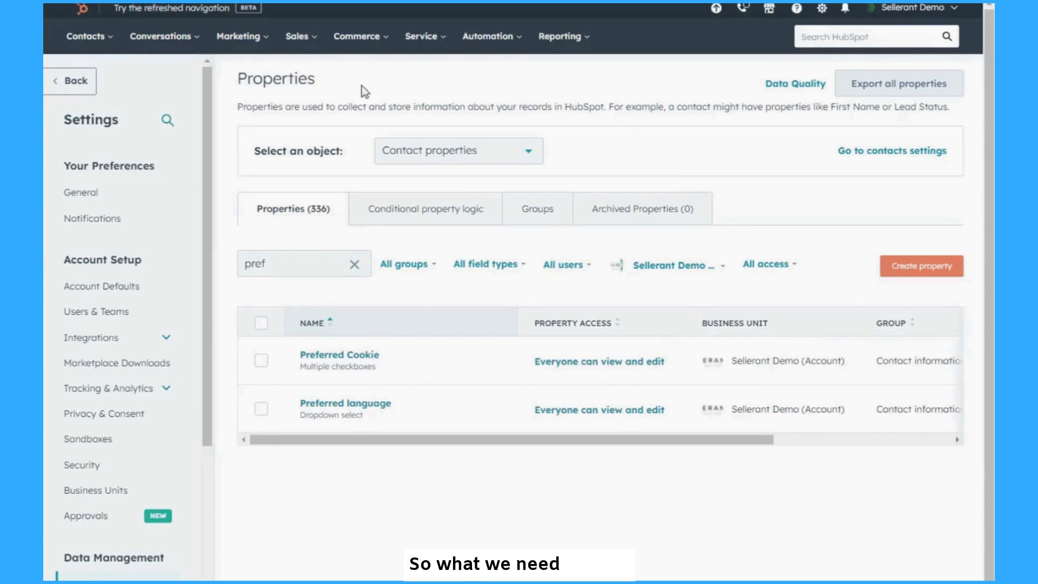
- Search the contacts list by the contact's first name and open the record of the contact that uses the option
click(85, 36)
click(106, 77)
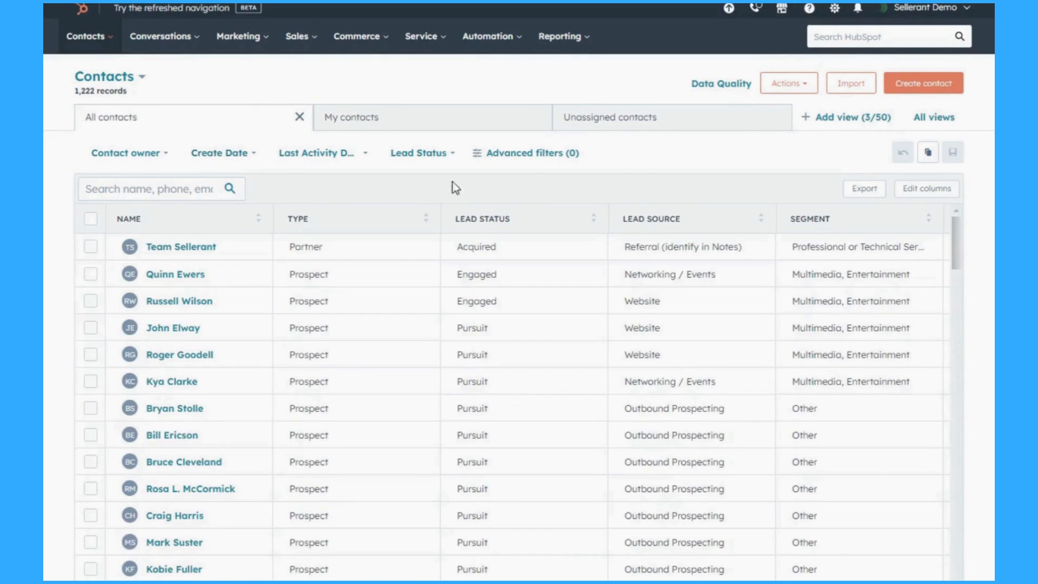
click(183, 197)
text(caleb)
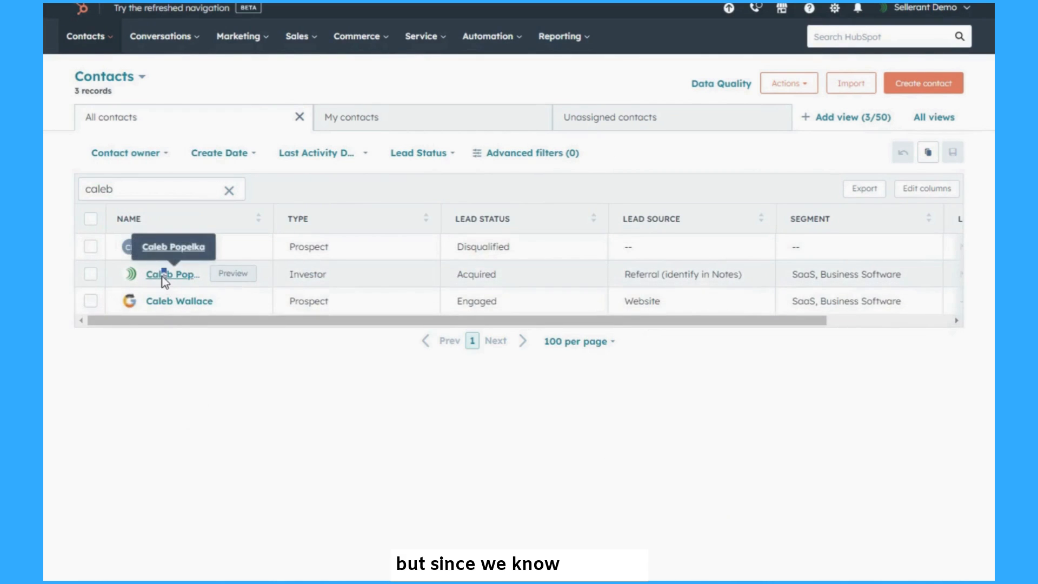
click(165, 275)
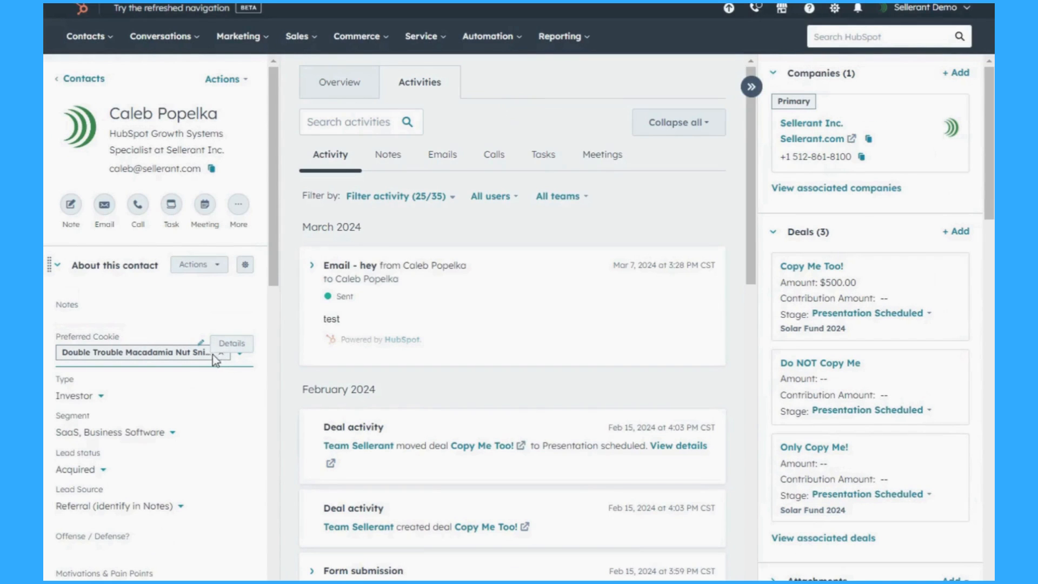
- Deselect the Double Trouble Macadamia Nut Snickerdoodle Surprise option in the contact's Preferred Cookie property
click(145, 359)
click(95, 433)
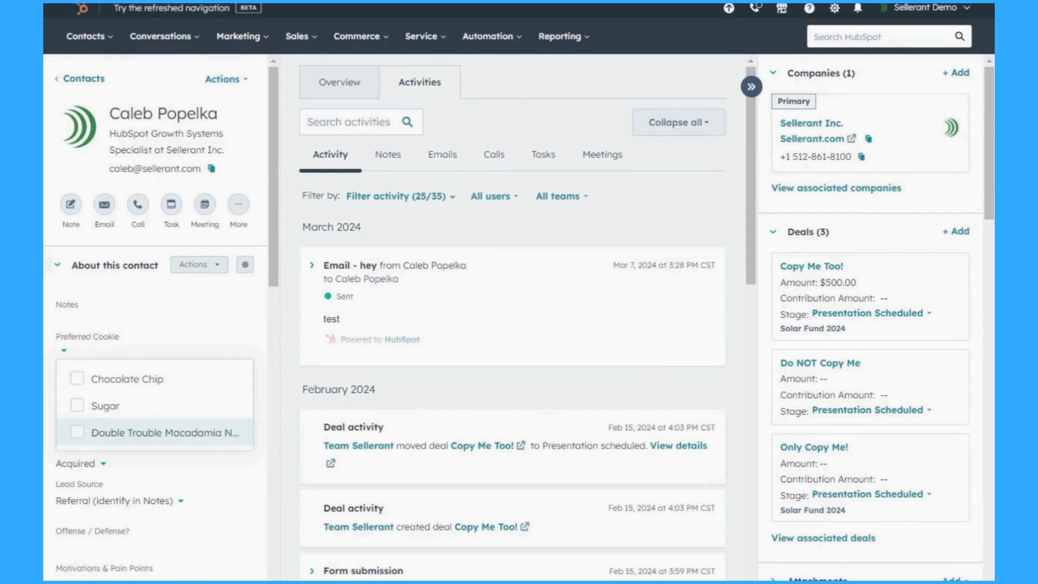
key(Escape)
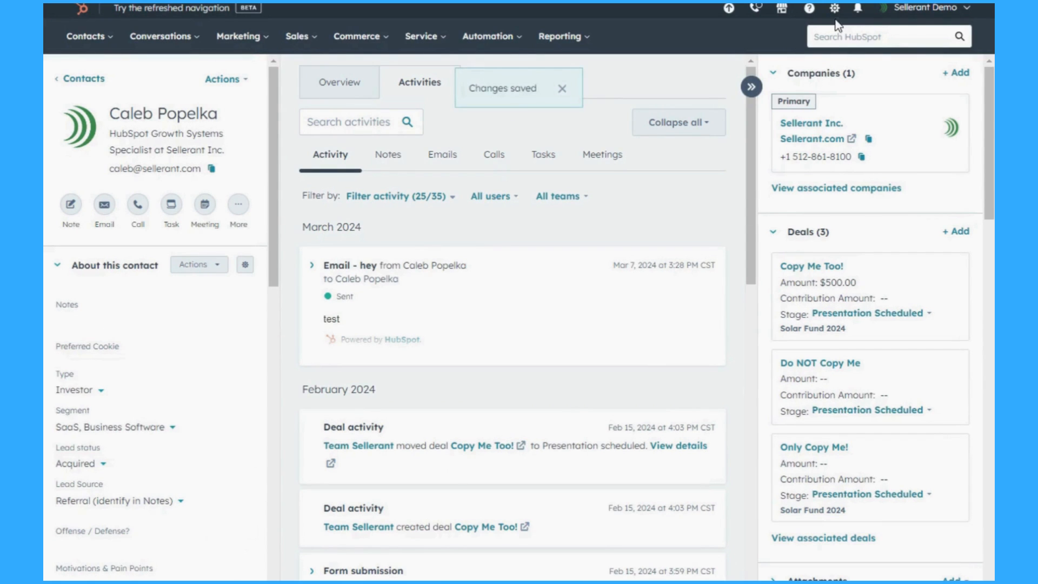
- Go from the contact record back to the contact properties list in the account settings
click(834, 13)
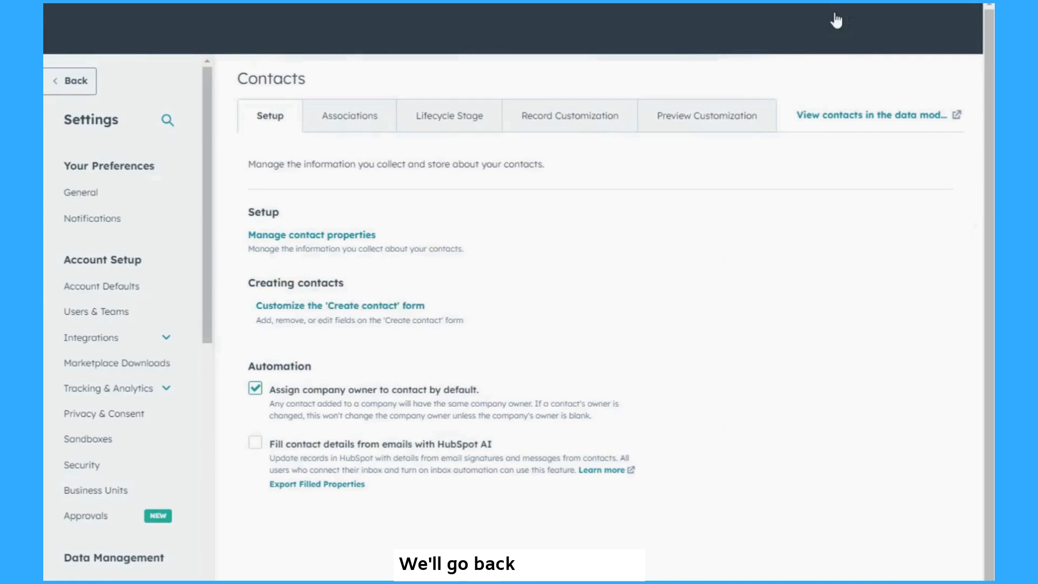
scroll(153, 393, down, 1)
scroll(146, 416, down, 2)
click(139, 440)
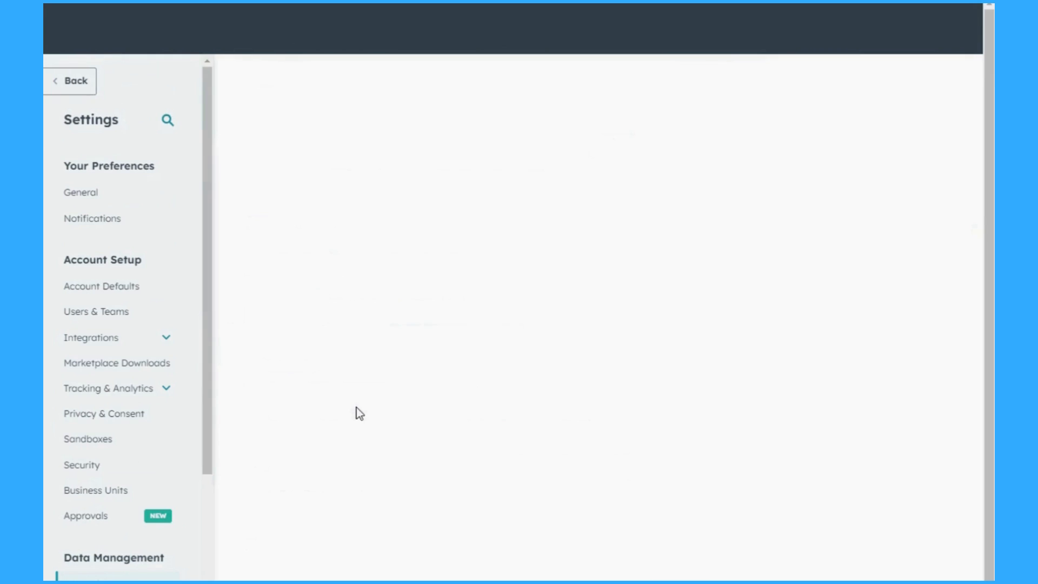
- Search for "pref", open the Preferred Cookie property, delete its Double Trouble Macadamia Nut Snickerdoodle Surprise option and save the property
click(313, 254)
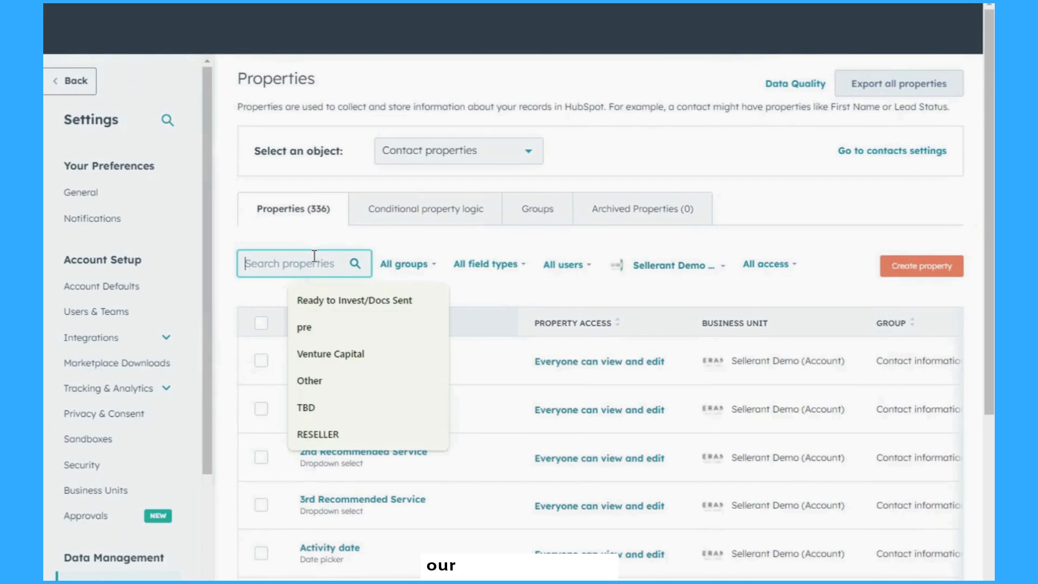
text(pre)
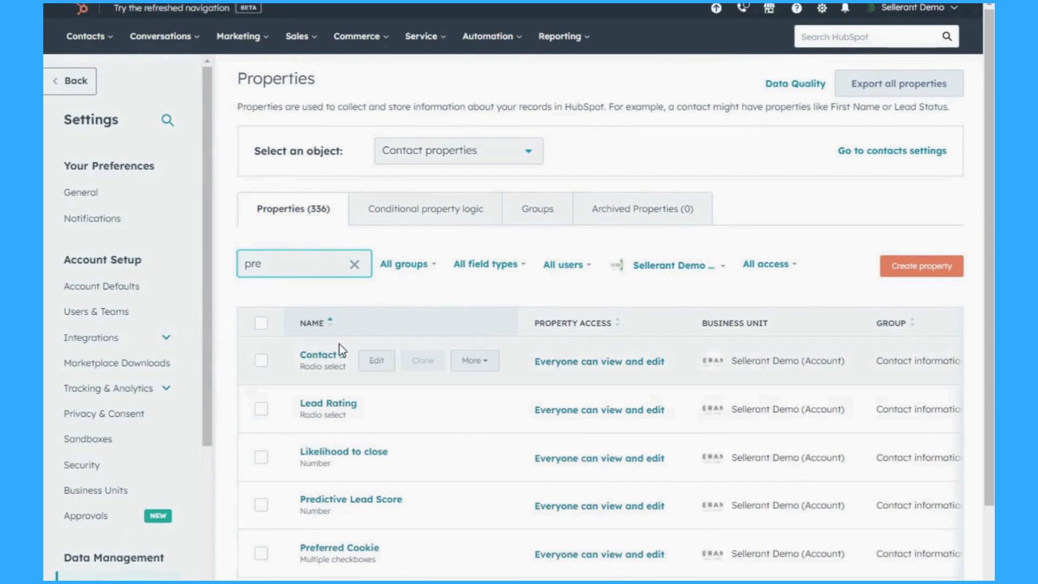
text(f)
click(373, 360)
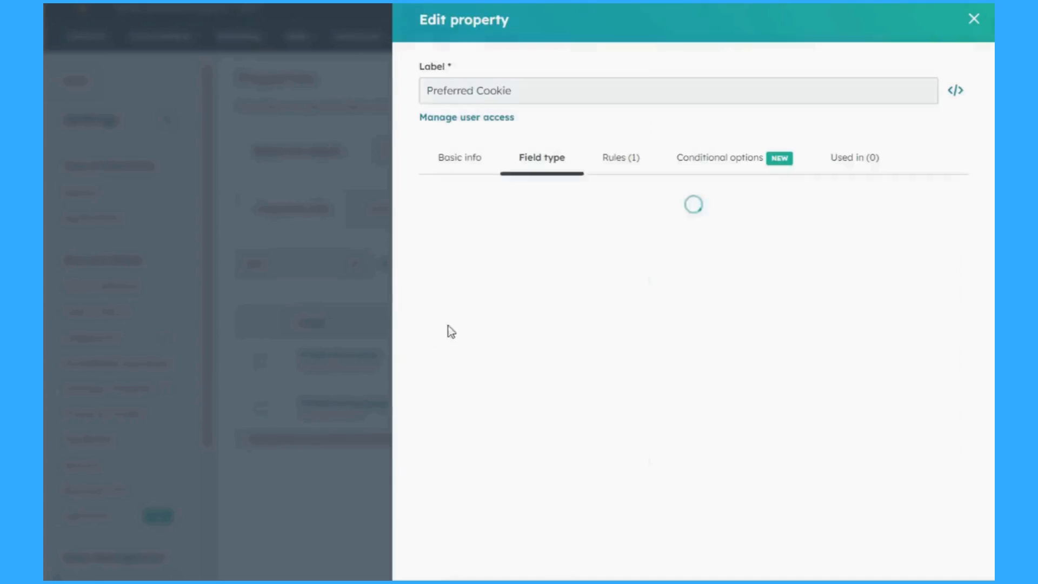
click(443, 451)
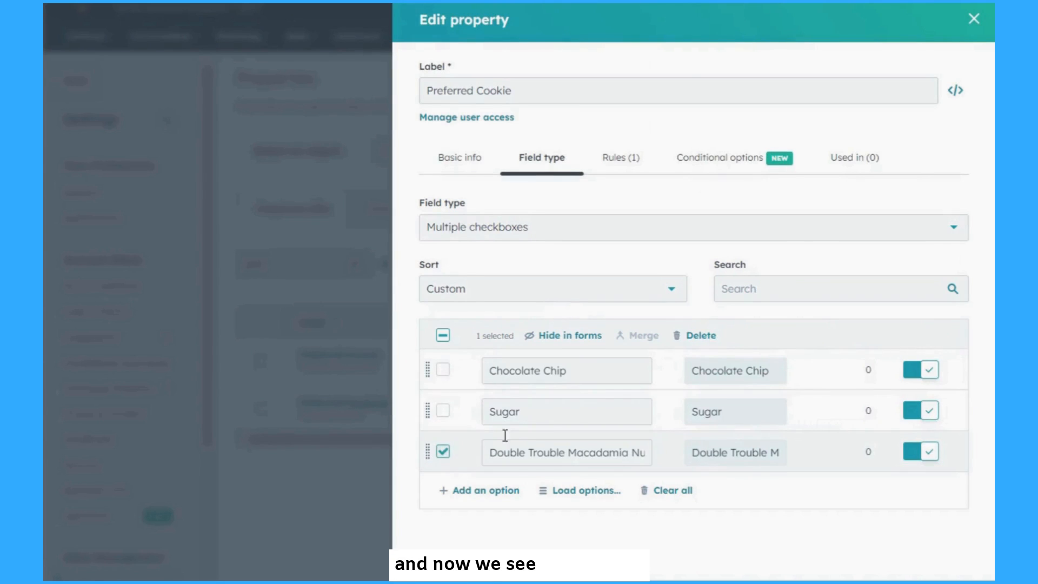
click(697, 335)
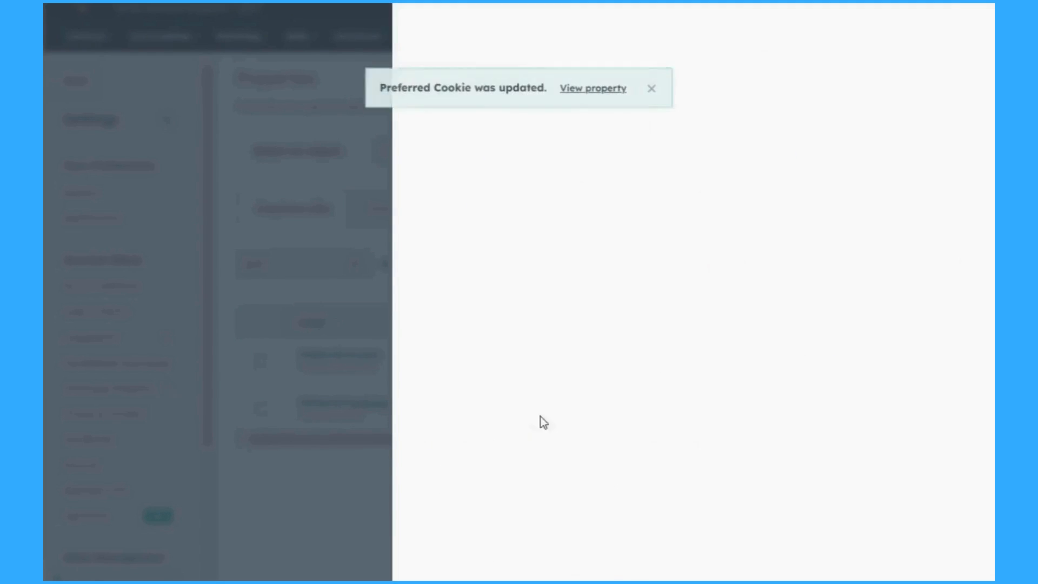